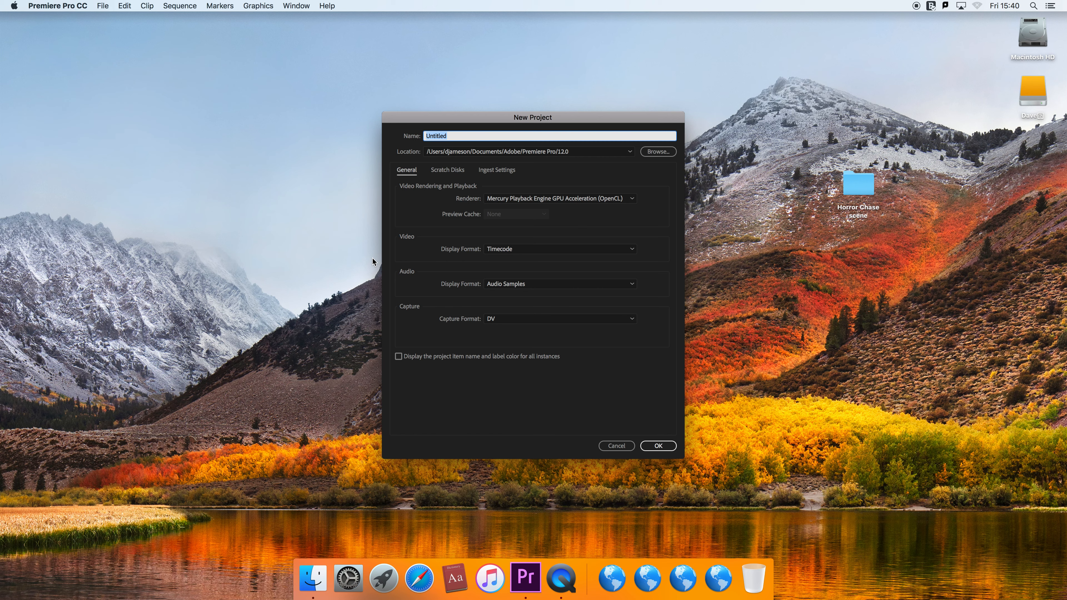
- Create a new project named Video Test, saved in the Desktop folder
text(Video Test)
click(658, 152)
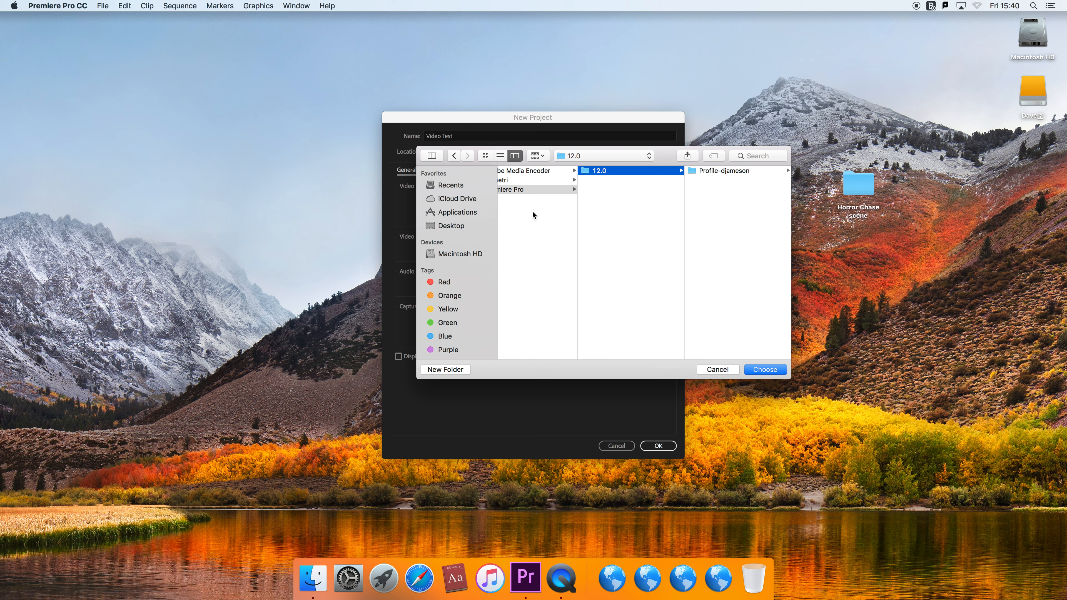
click(450, 226)
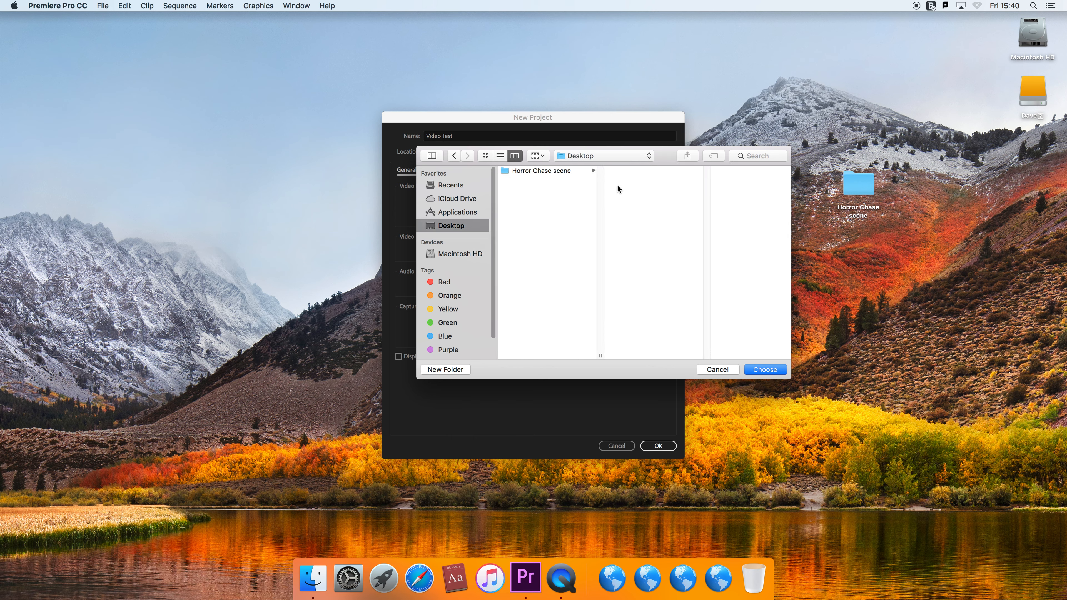
click(761, 369)
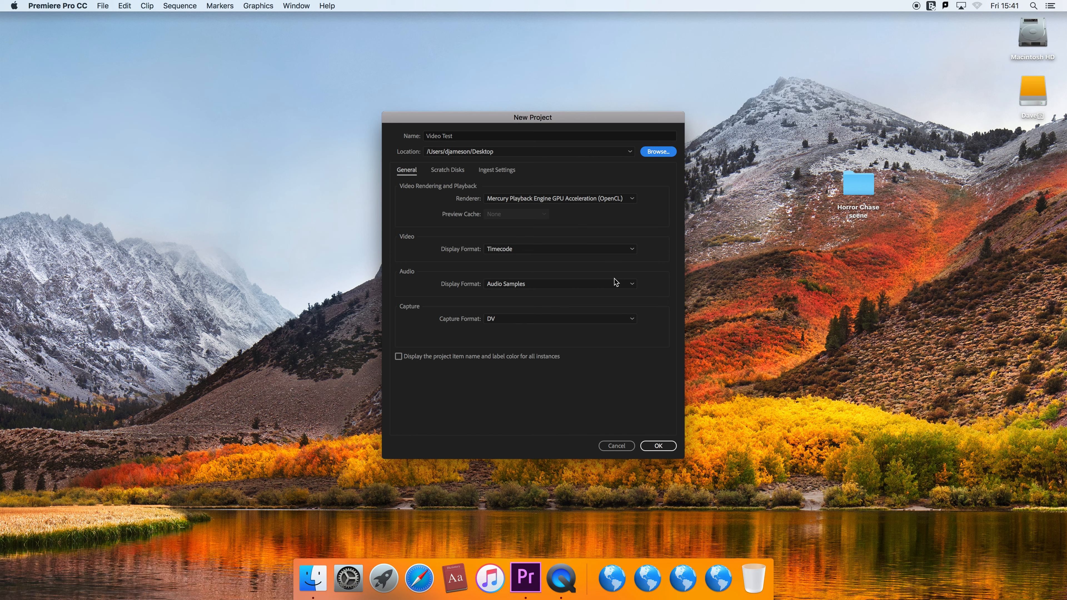
click(647, 447)
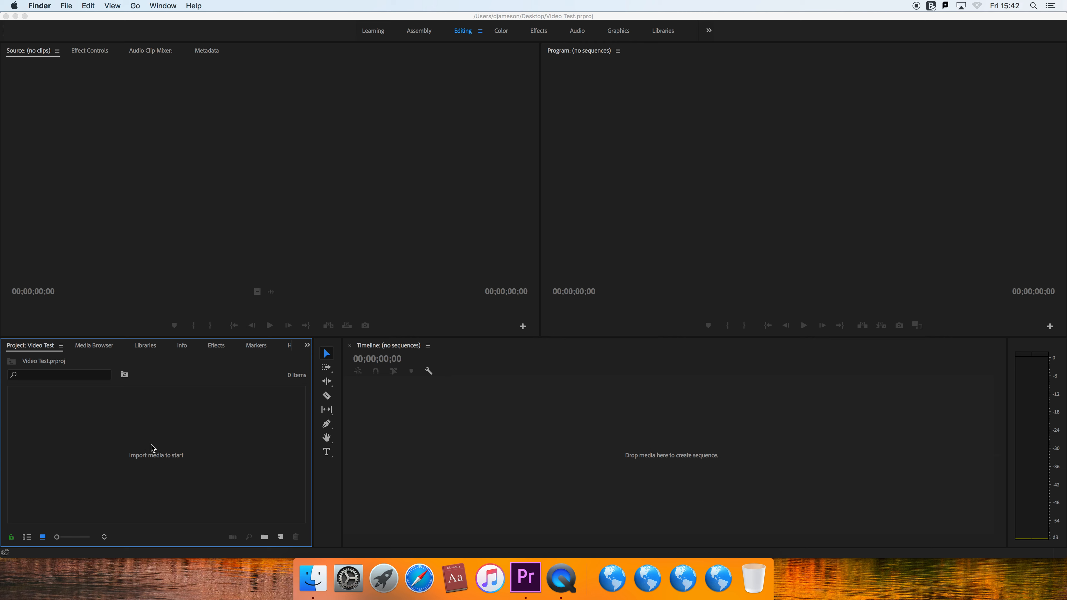
- Import all the MP4 clips from the Horror Chase scene folder into the project
click(151, 445)
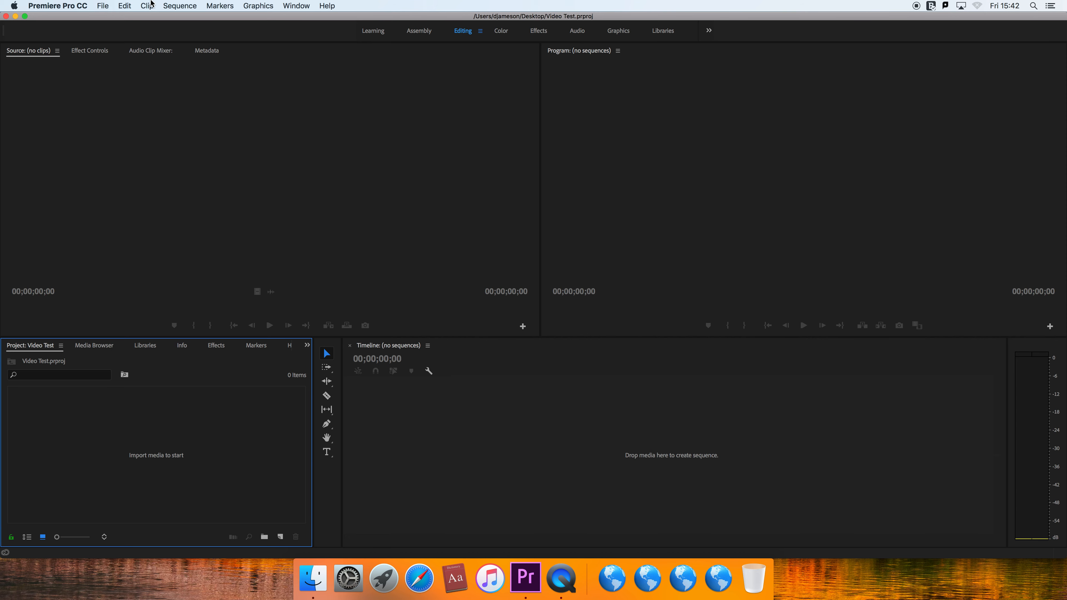
click(102, 5)
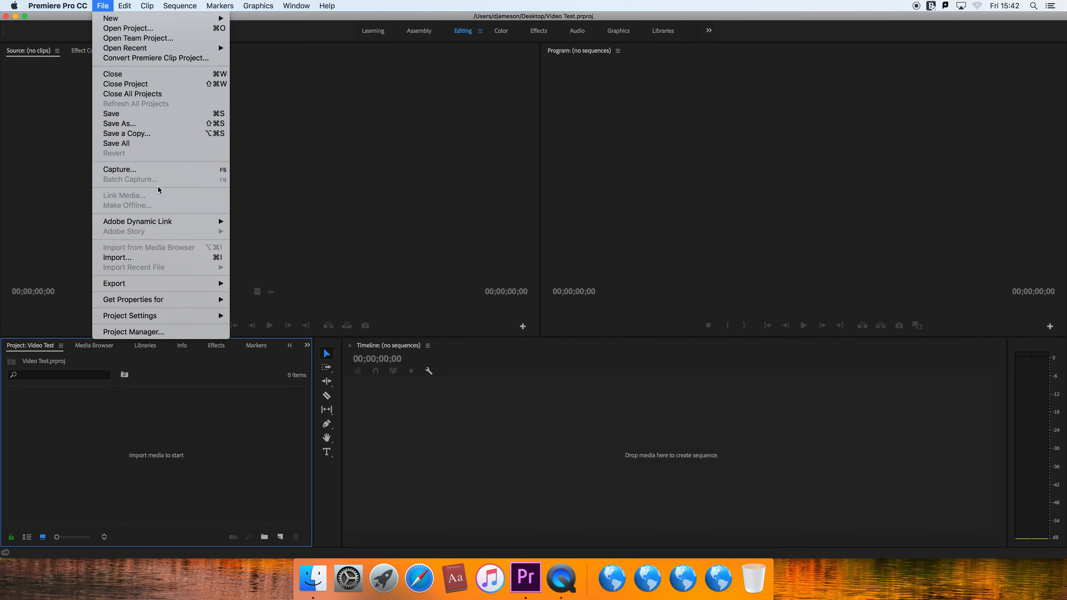
click(158, 259)
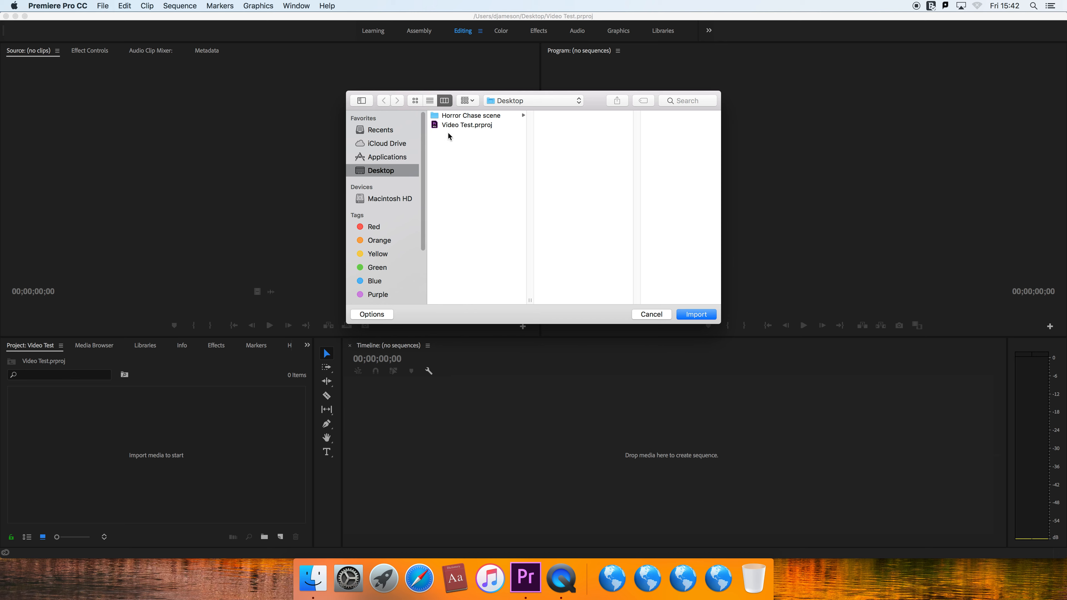
click(455, 118)
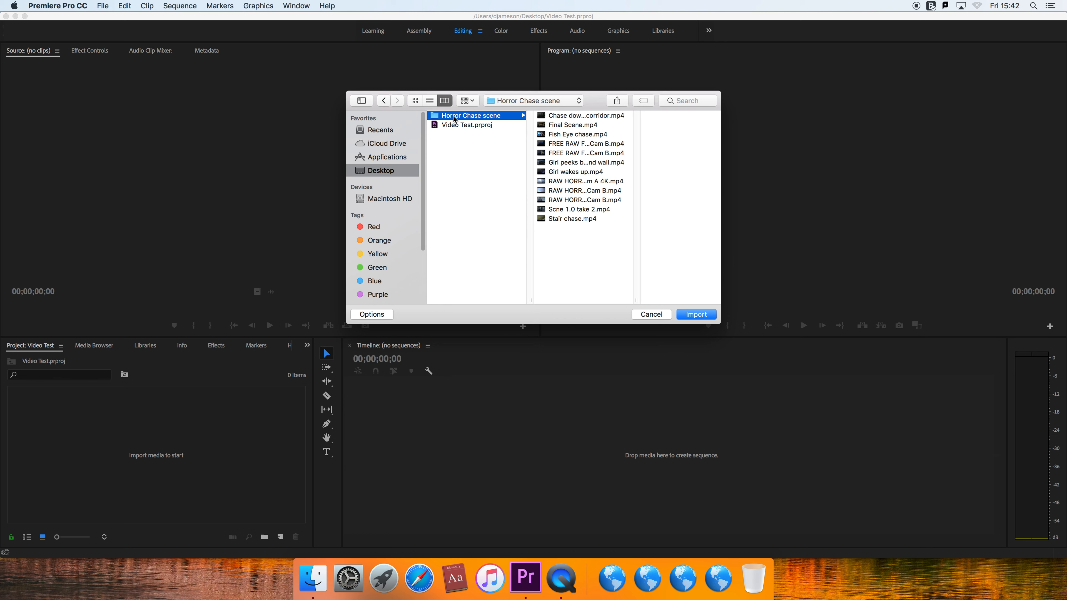
drag(556, 250, 579, 105)
click(696, 315)
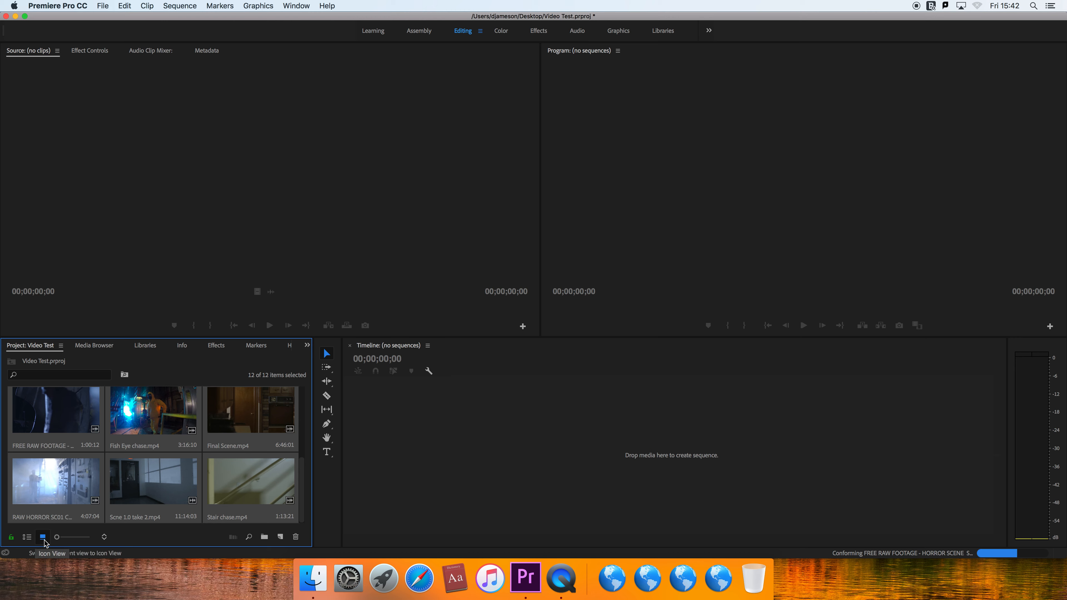
- Check the imported clips in list view, return to icon view and open Chase down corridor.mp4 in the Source monitor
click(27, 538)
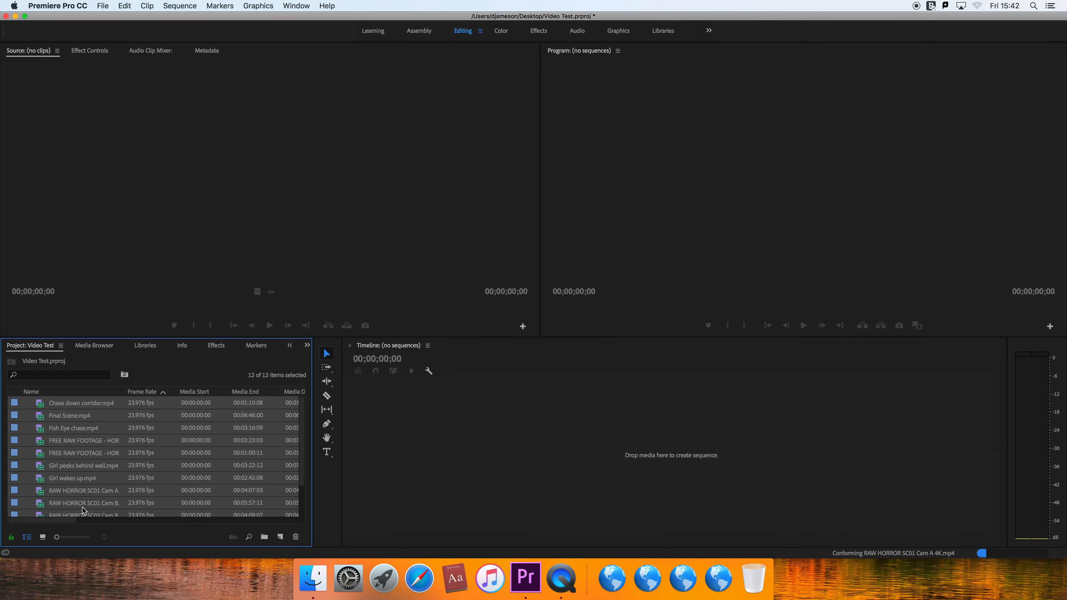
click(43, 537)
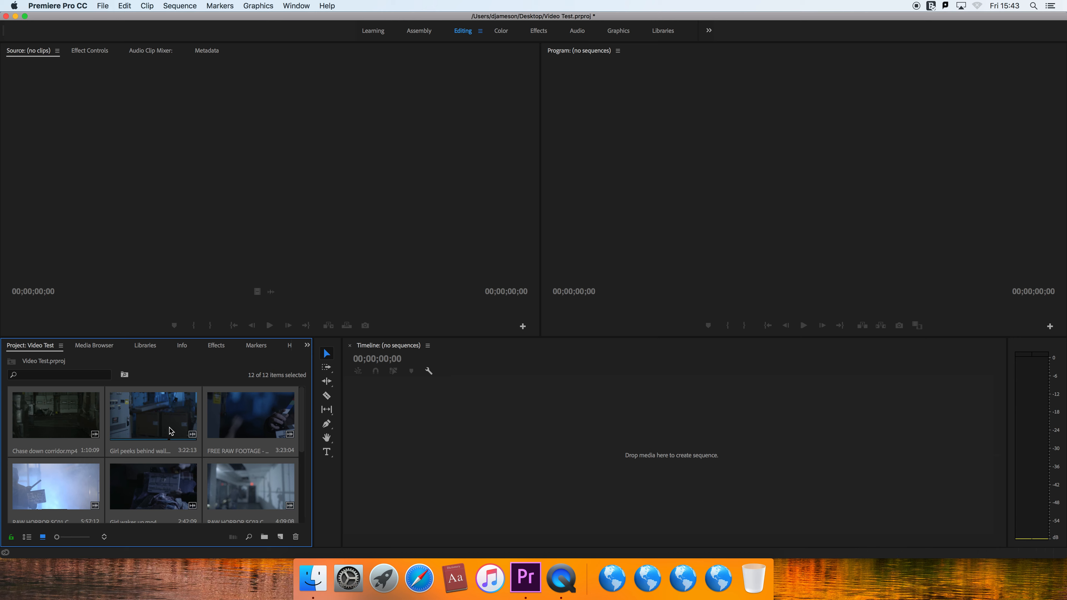
click(85, 433)
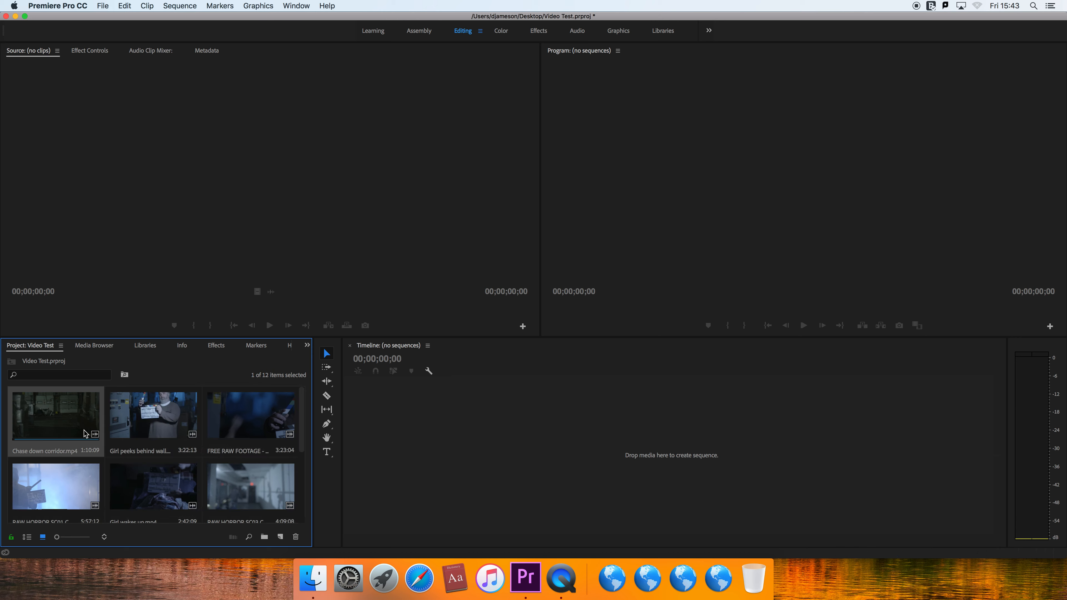
click(55, 429)
double_click(54, 426)
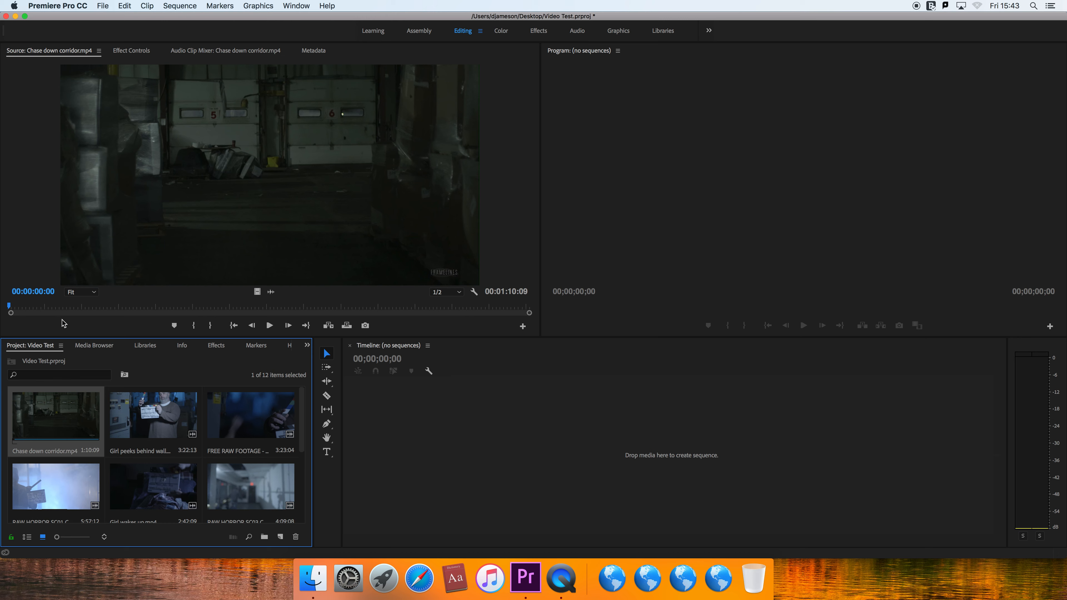
- Scrub through Chase down corridor.mp4 to about 00:00:35:16 and back to near its start
click(15, 308)
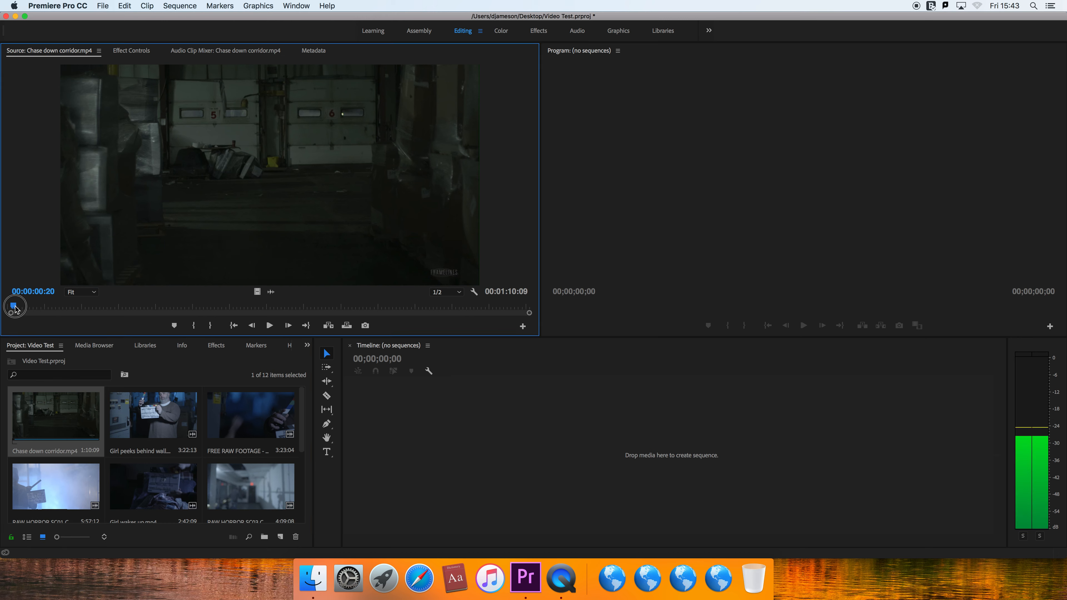
drag(17, 310, 272, 309)
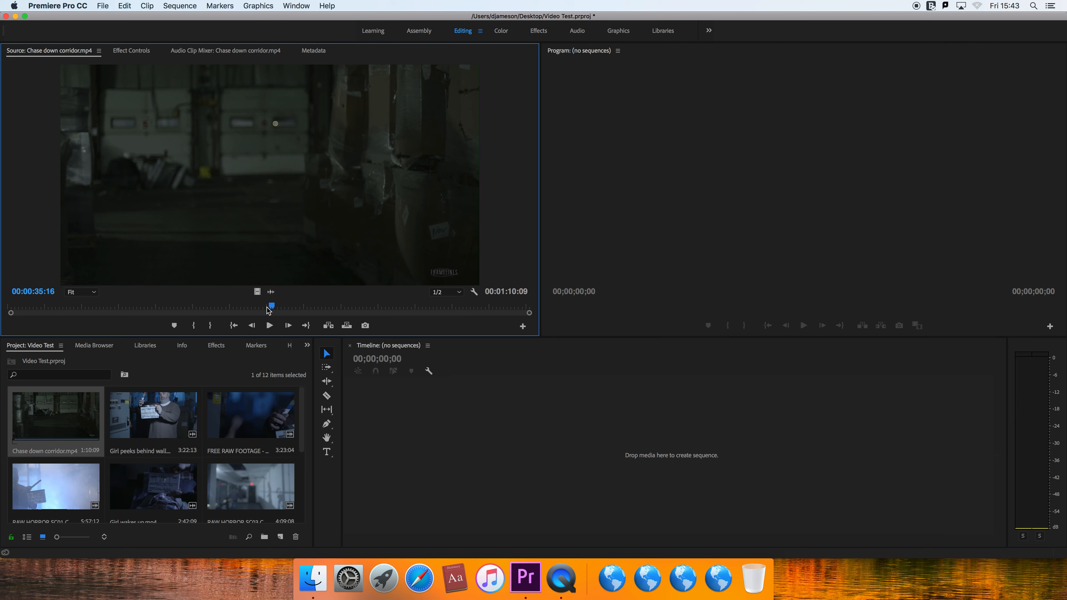
drag(270, 309, 12, 326)
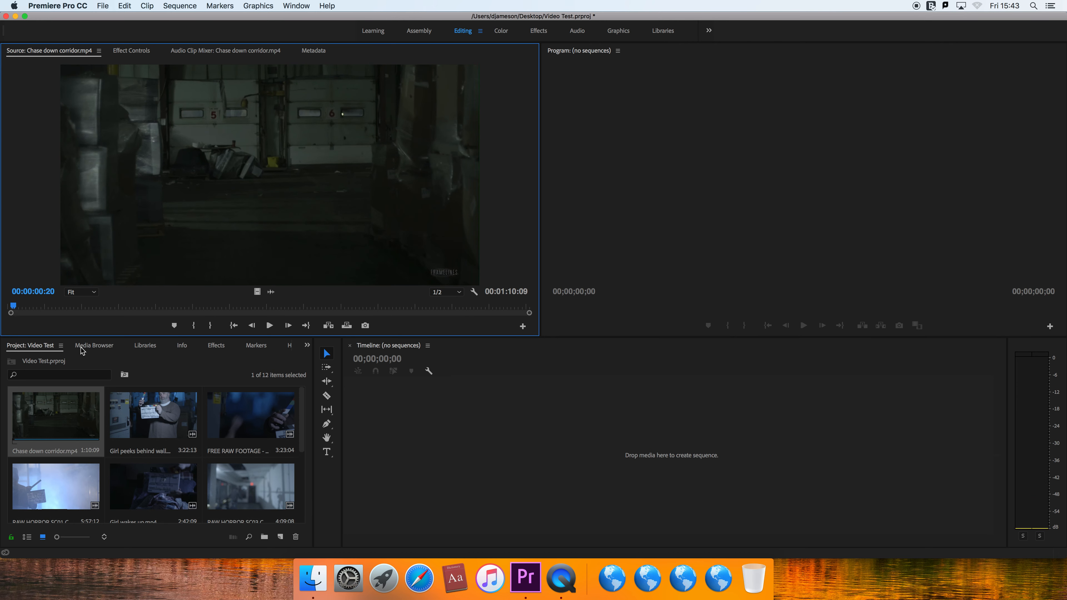
- Lower the system volume and play the corridor clip through the chase, pausing to review the action
key(XF86AudioRaiseVolume)
key(XF86AudioLowerVolume)
key(XF86AudioLowerVolume)
key(XF86AudioLowerVolume)
key(XF86AudioLowerVolume)
key(XF86AudioLowerVolume)
key(XF86AudioLowerVolume)
key(XF86AudioLowerVolume)
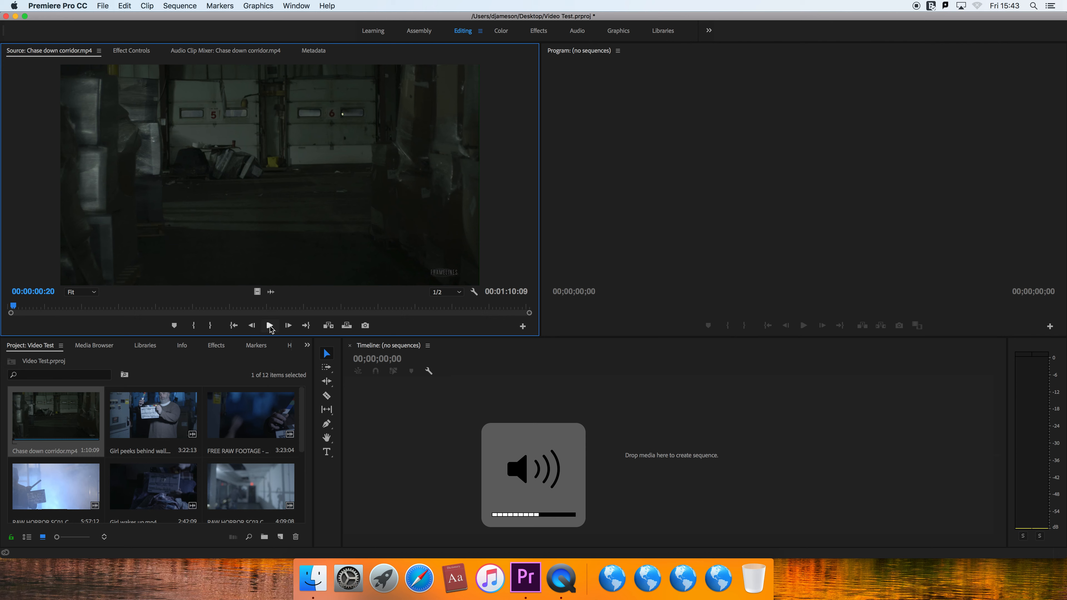
click(270, 326)
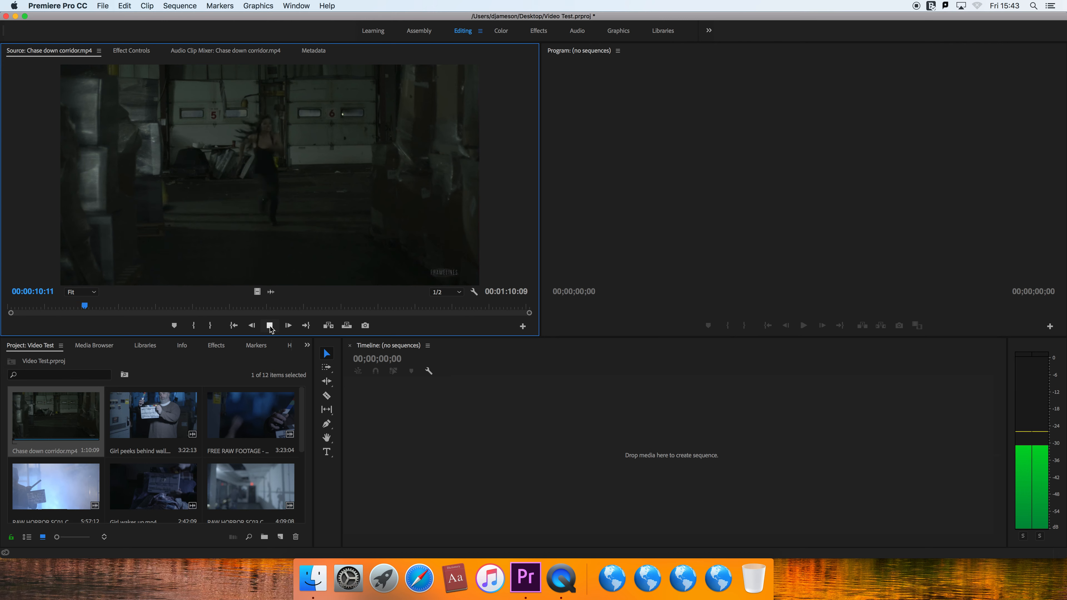
click(270, 325)
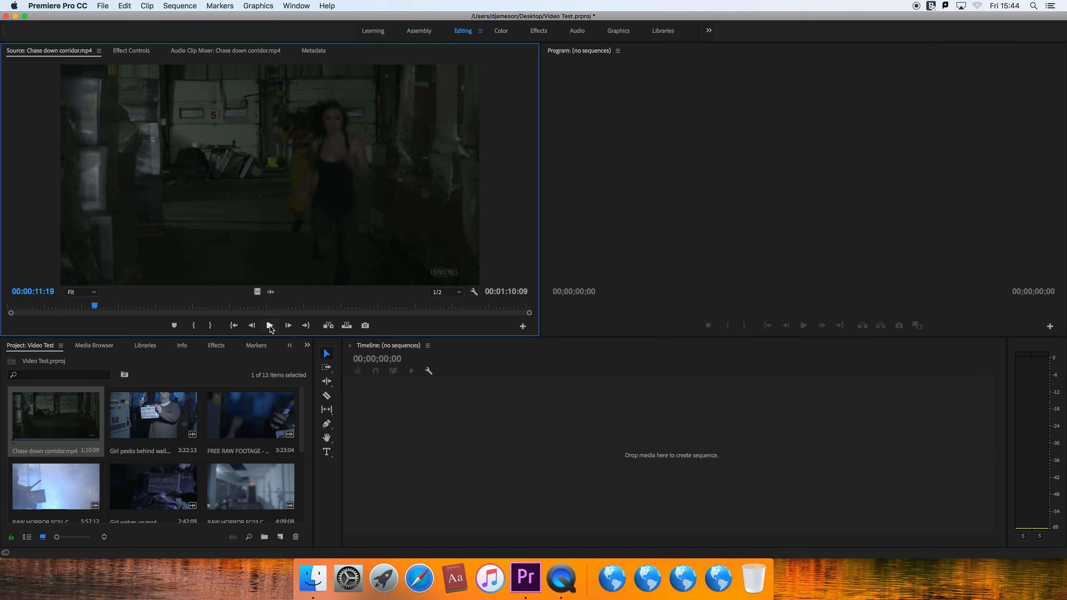
click(270, 326)
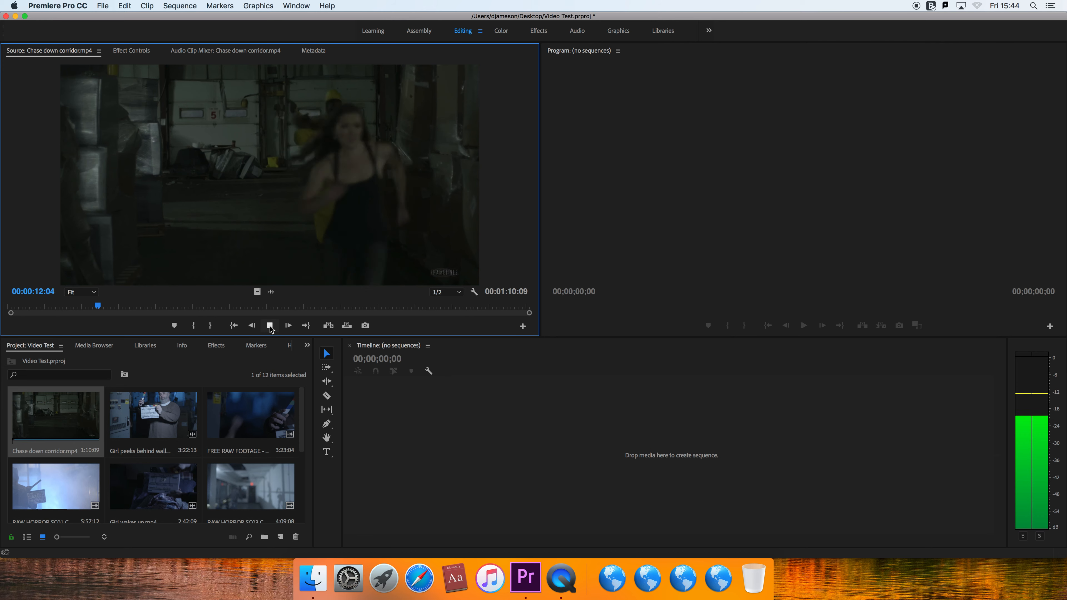
click(270, 326)
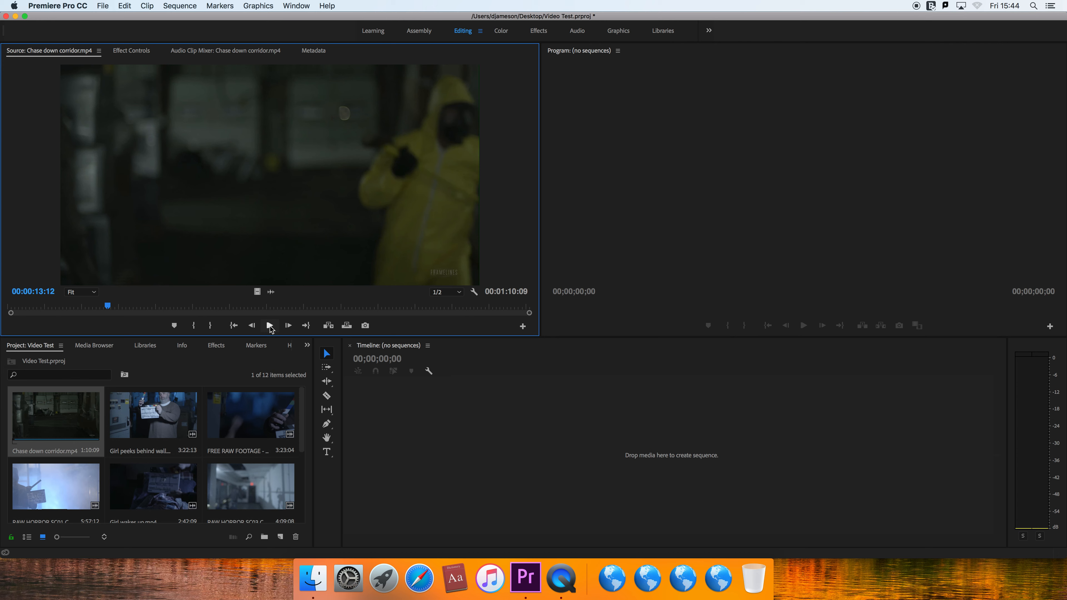
click(270, 326)
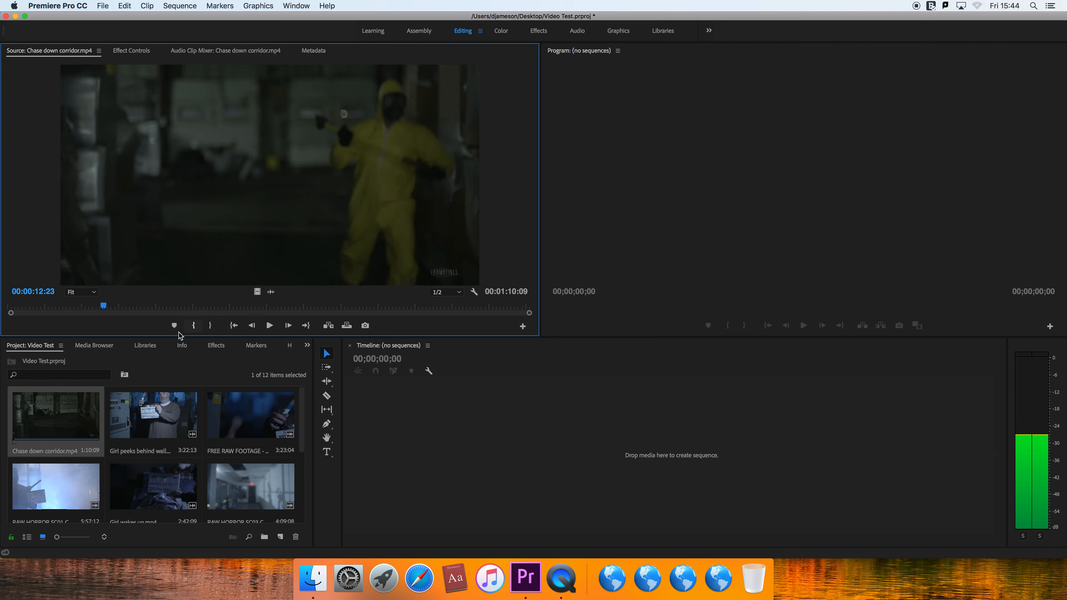
- Mark an In point at 00:00:08:11 in the corridor clip, before the chase begins
drag(106, 310, 42, 311)
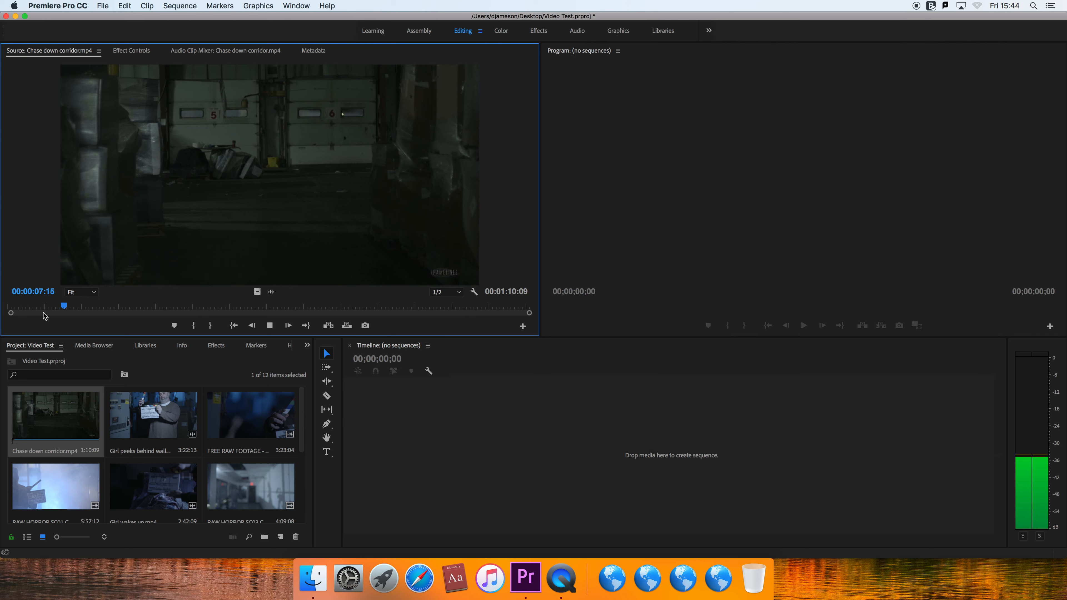
key(space)
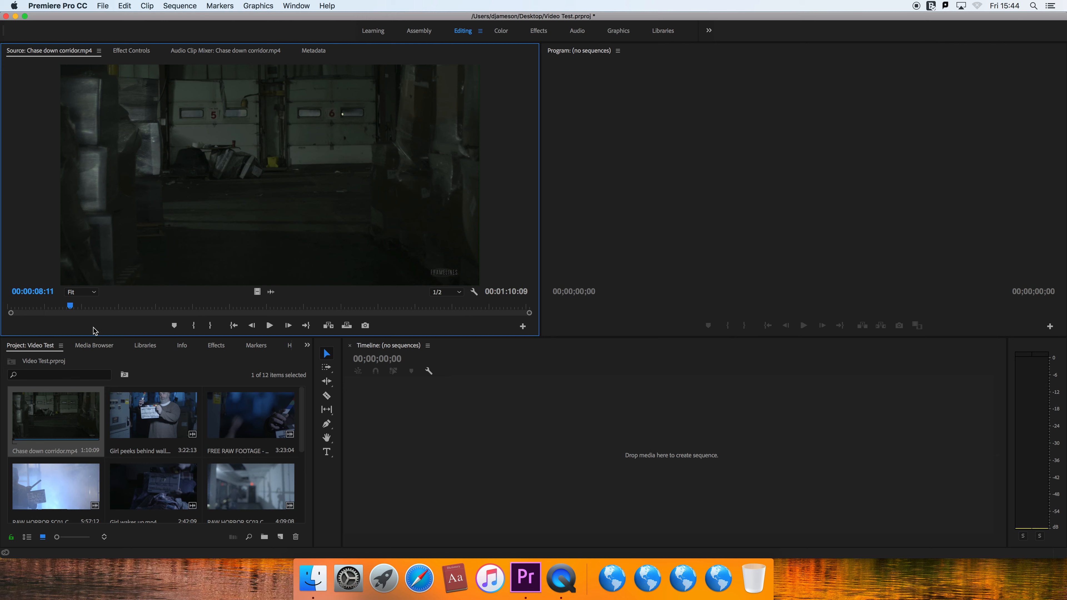
key(i)
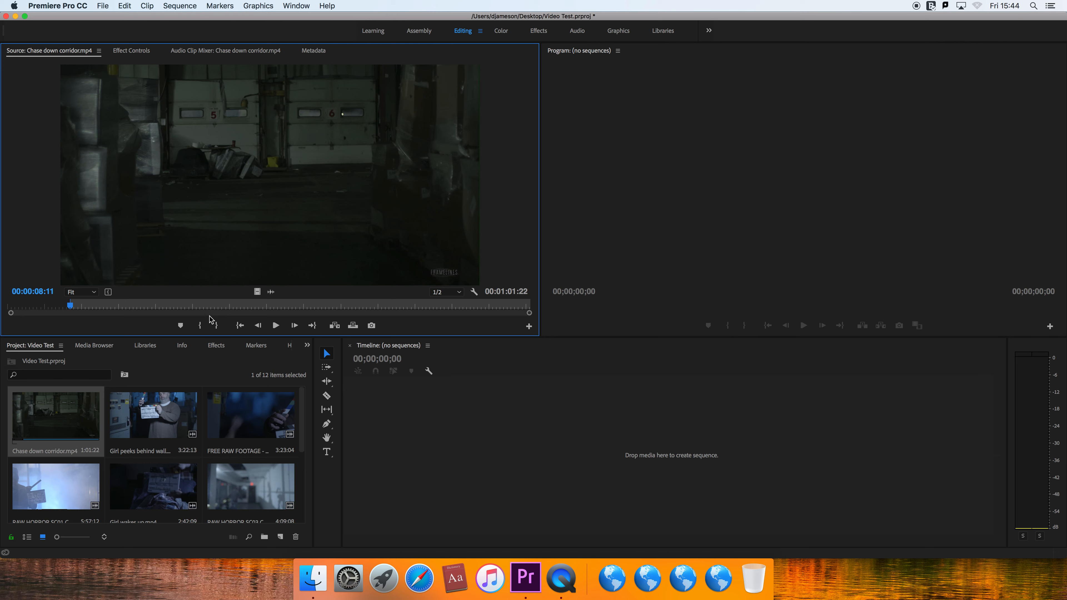
- Mark an Out point at 00:00:14:18 in the corridor clip, after the runners leave the frame
key(space)
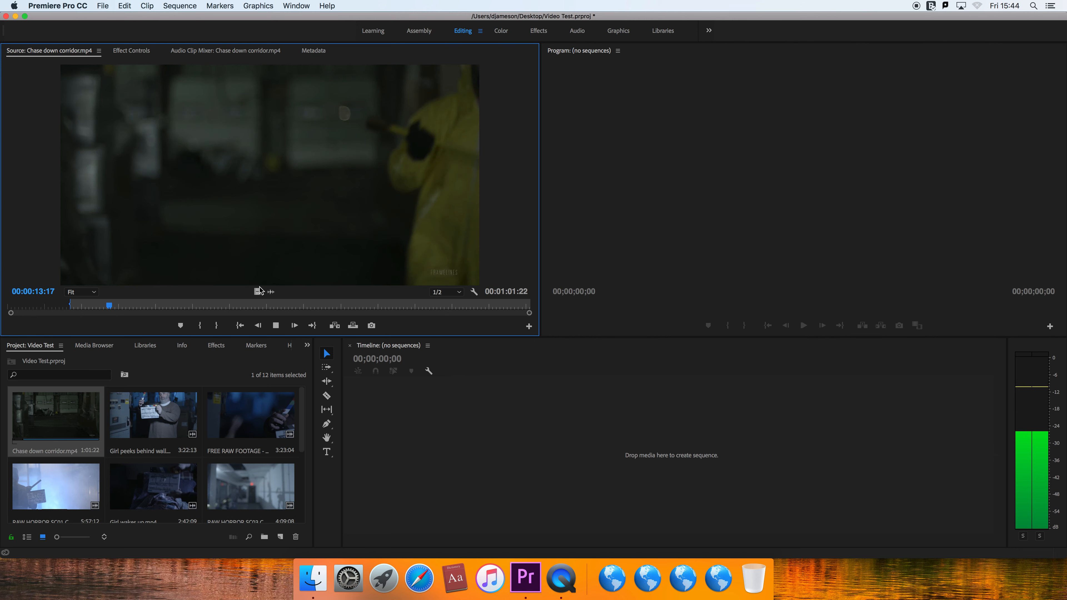
key(space)
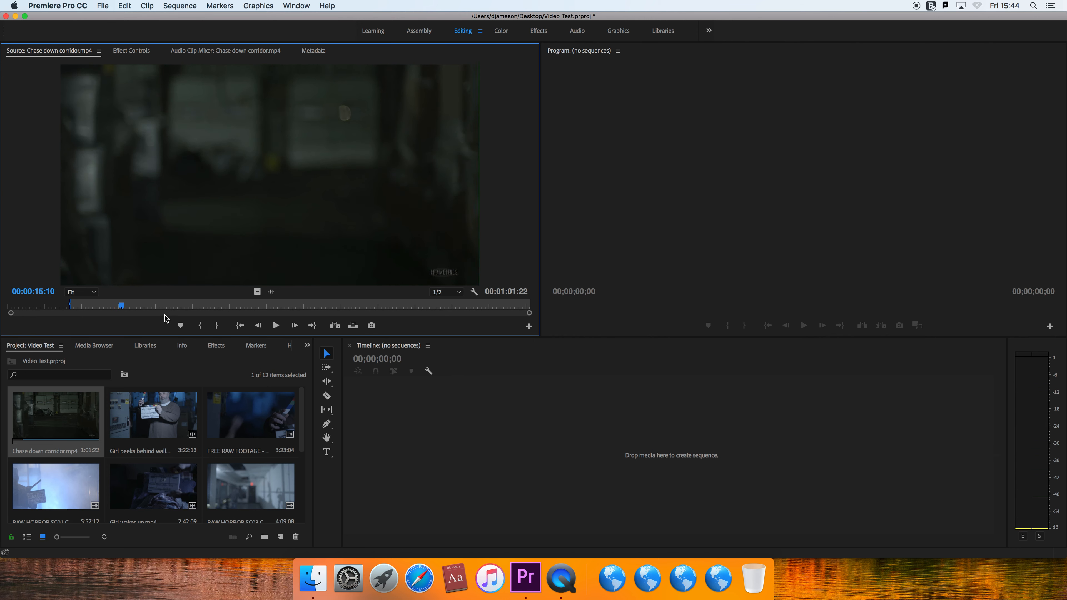
click(117, 309)
drag(116, 310, 117, 311)
key(o)
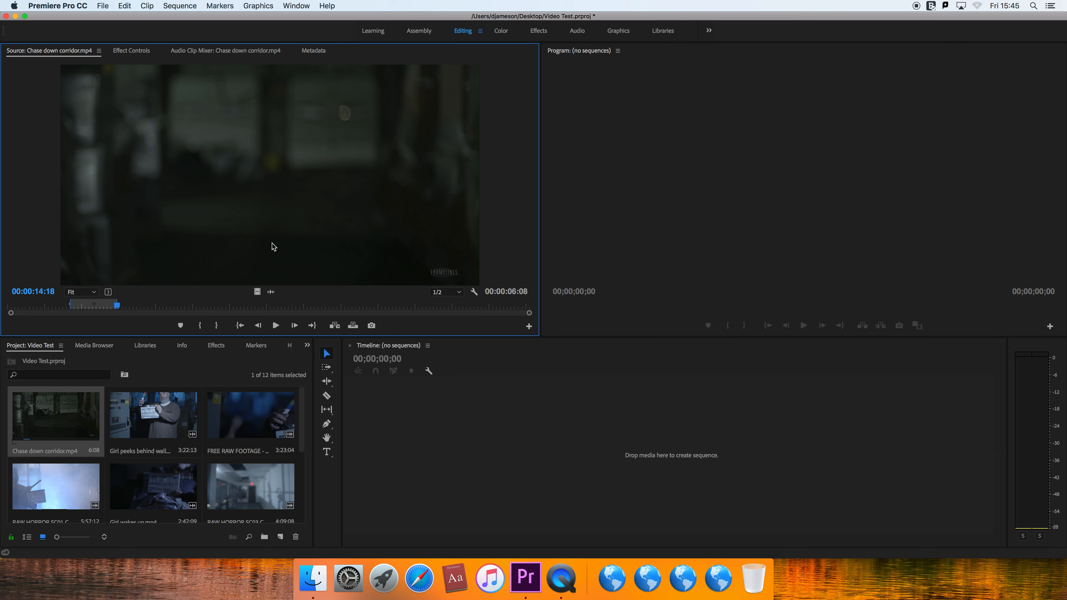
- Create a sequence from the marked corridor clip on the timeline and move the playhead to 00:00:00:14
drag(291, 209, 517, 456)
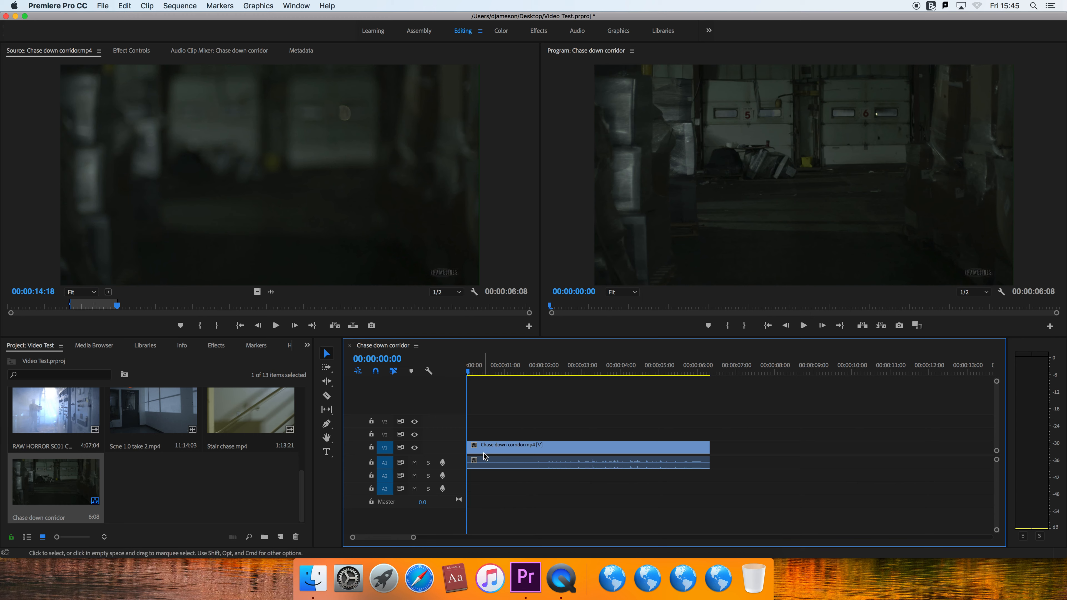
mouse_move(477, 365)
mouse_down()
mouse_move(614, 370)
mouse_move(507, 370)
mouse_move(491, 382)
mouse_up()
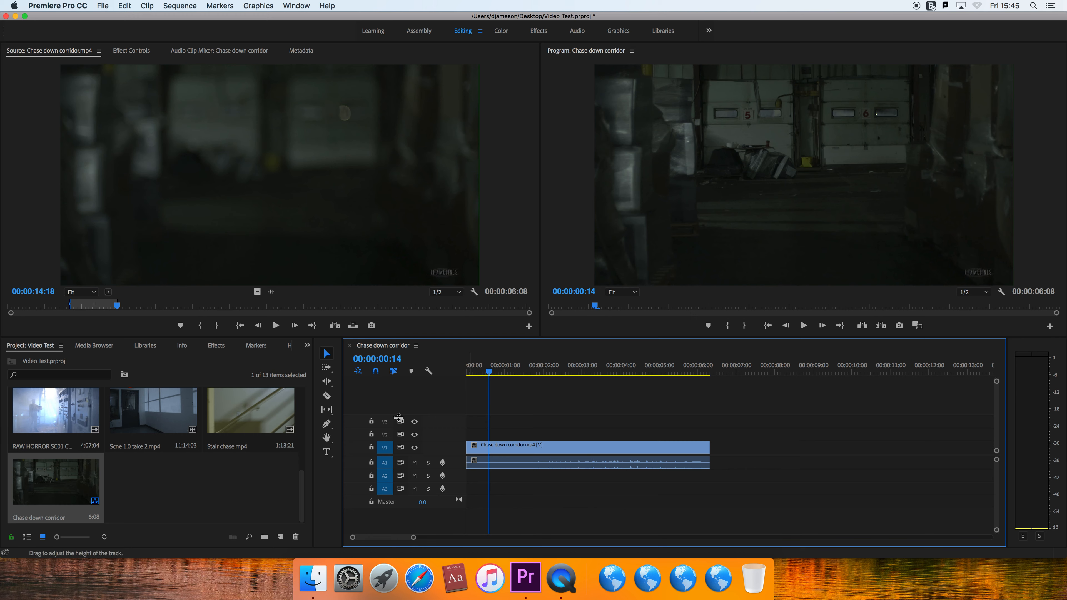
- Open the Stair chase.mp4 clip in the source monitor and mark an In point on the empty staircase before the chase starts
click(296, 483)
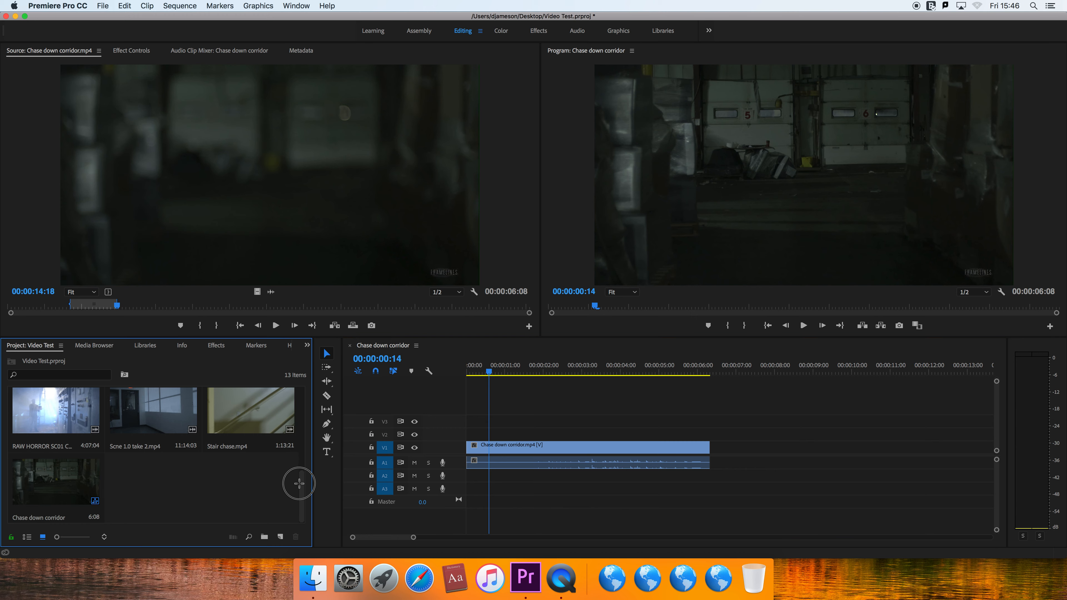
click(251, 436)
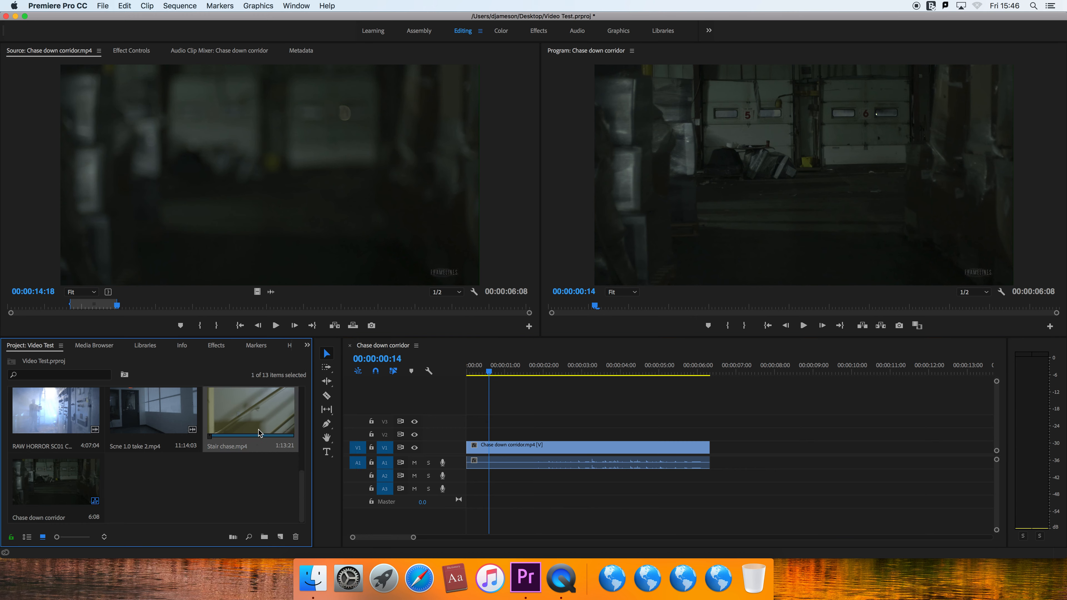
drag(272, 247, 272, 248)
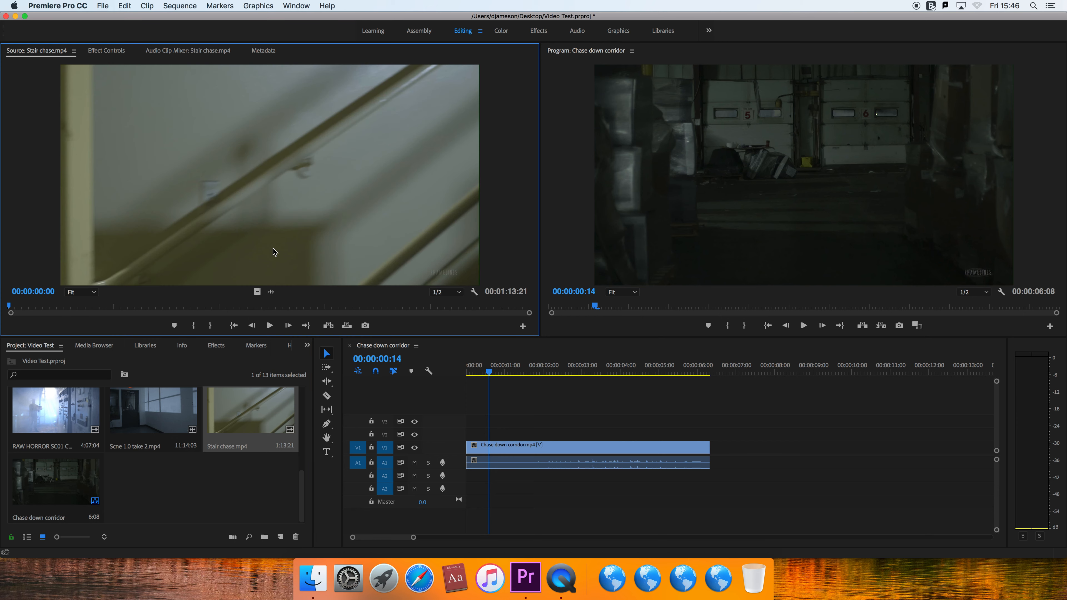
key(space)
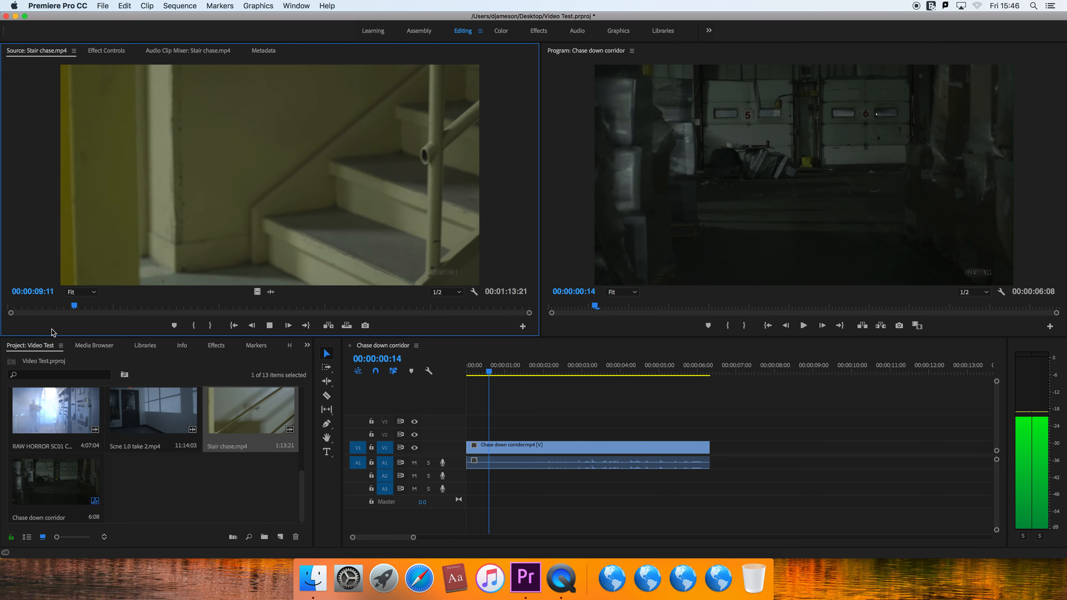
key(space)
key(Left)
key(Left)
key(Left)
key(Left)
key(Left)
key(Left)
key(Left)
key(Left)
key(Left)
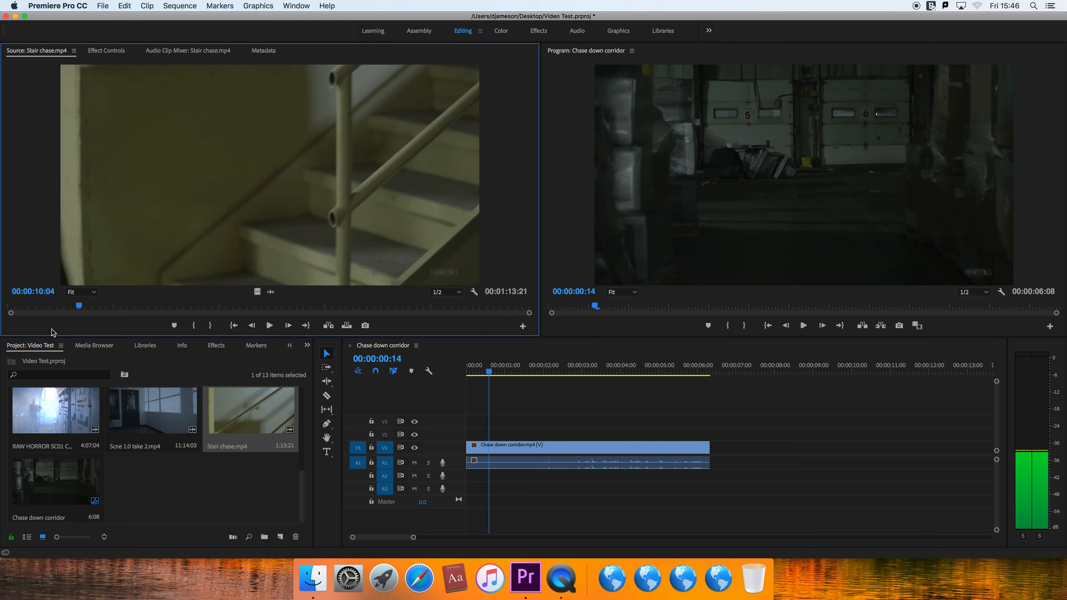
key(i)
- Mark an Out point at 00:00:16:01 in the stair clip and place it on V1 directly after the corridor clip
key(space)
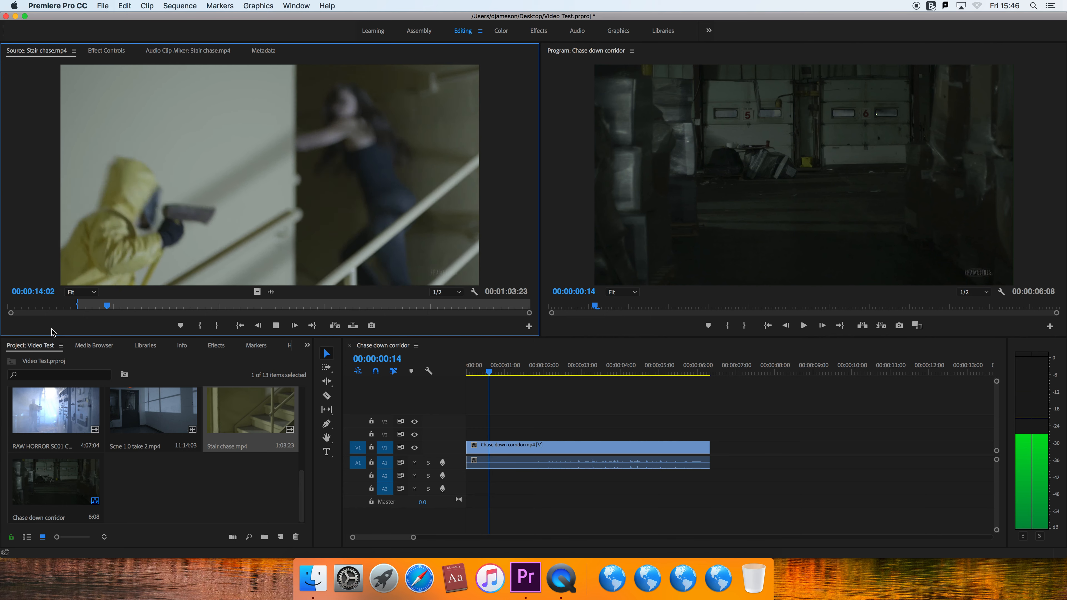
key(space)
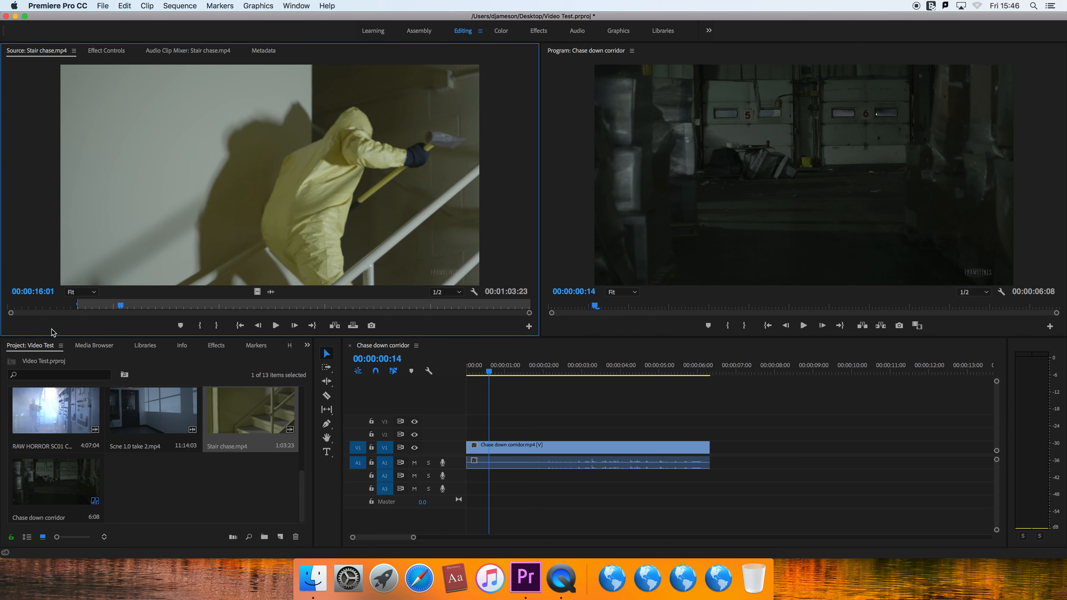
key(o)
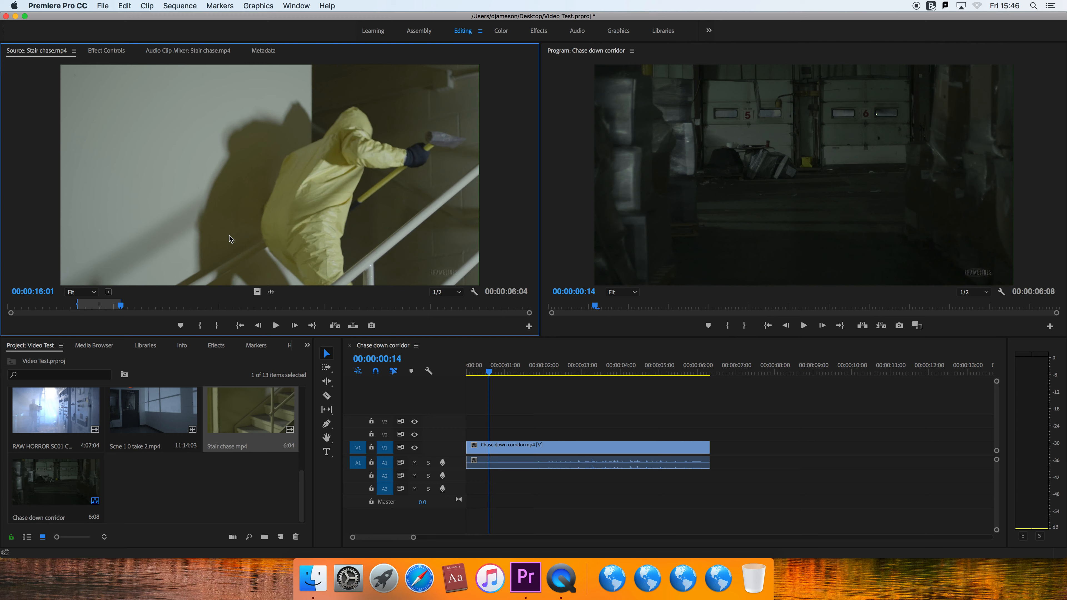
drag(300, 233, 714, 461)
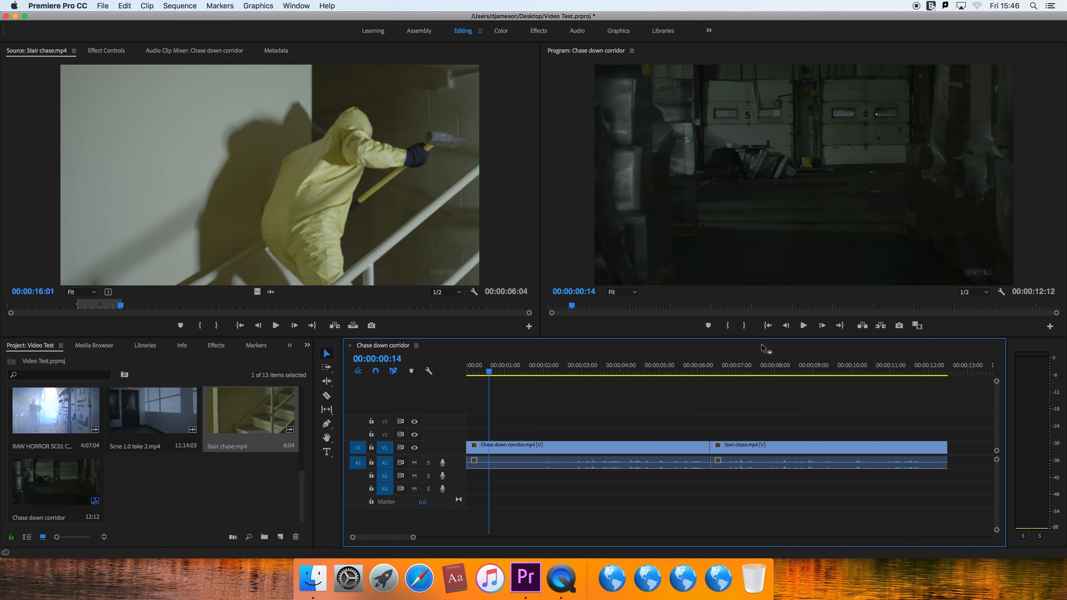
- Play the assembled sequence from the start, and return the playhead to 00:00:00:00
click(494, 370)
drag(494, 370, 469, 370)
click(803, 326)
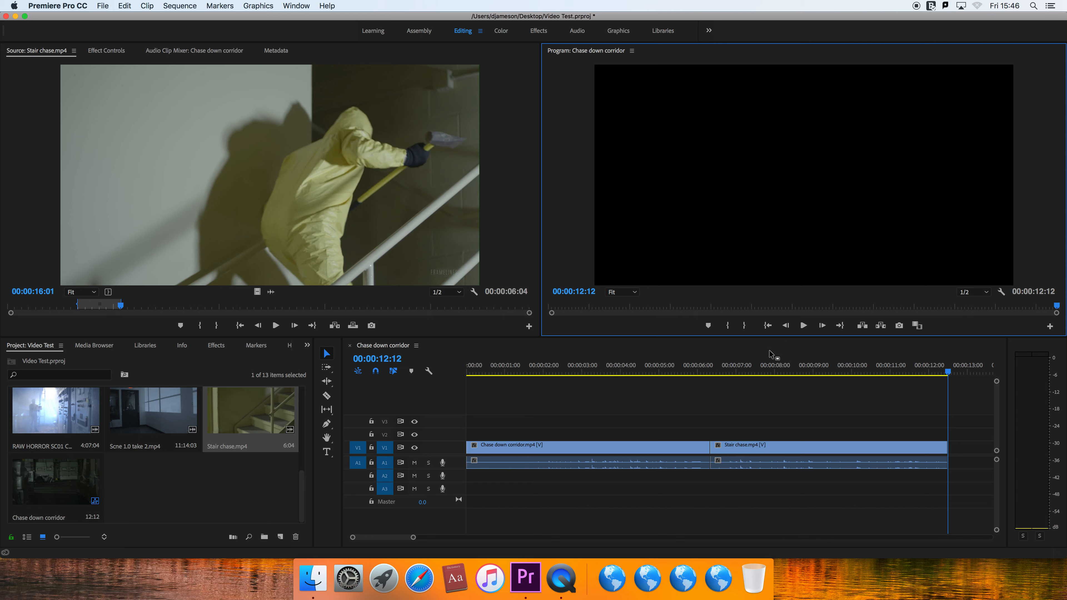
drag(526, 368, 456, 369)
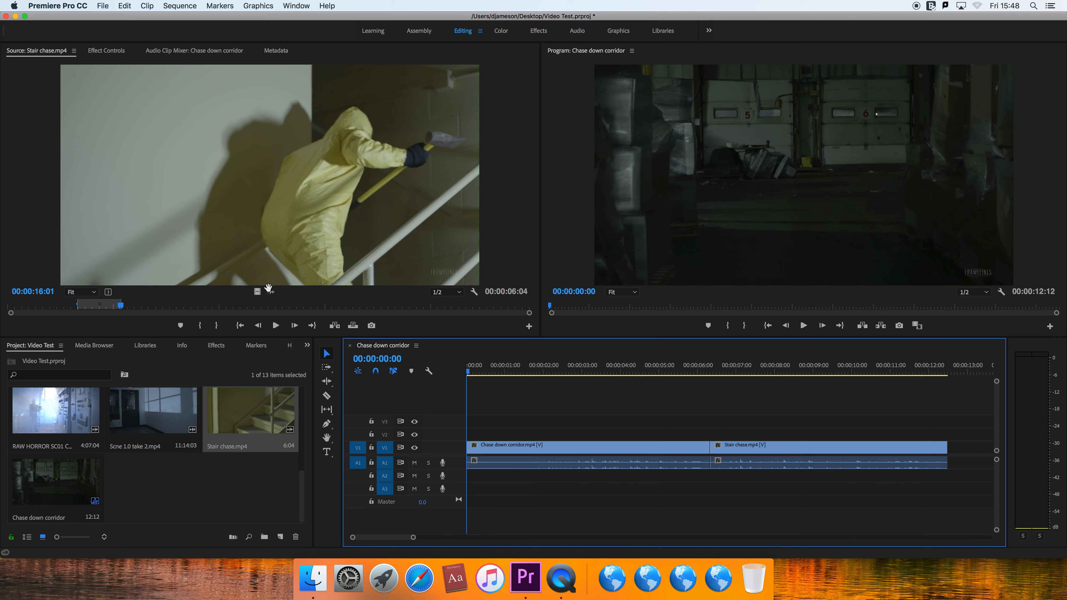
- Place the stair clip on a new video track V4 at the start of the sequence, and delete it again
drag(269, 248, 470, 397)
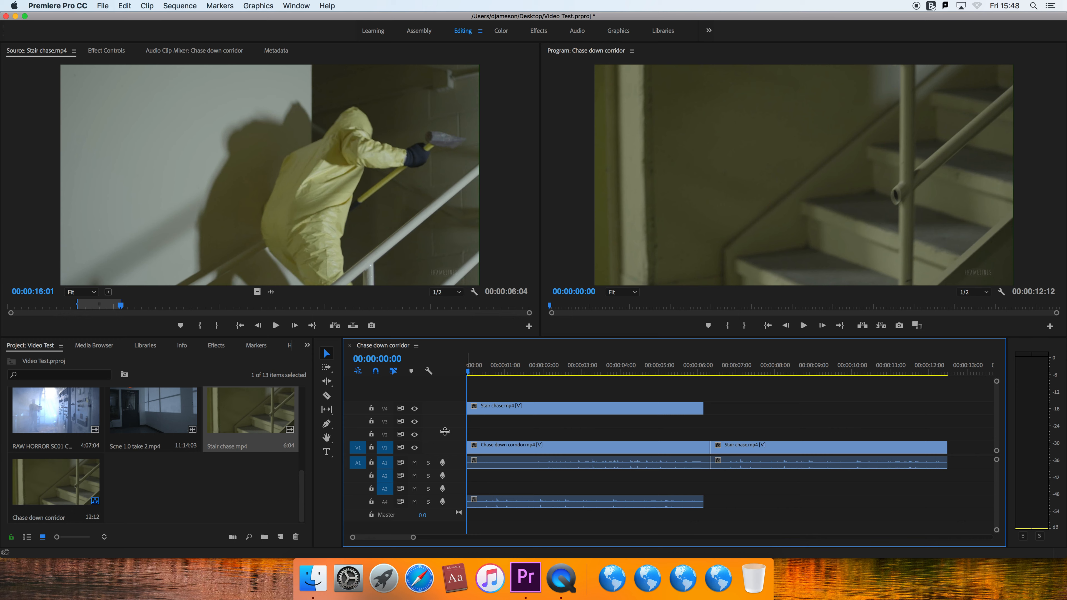
click(495, 412)
key(Delete)
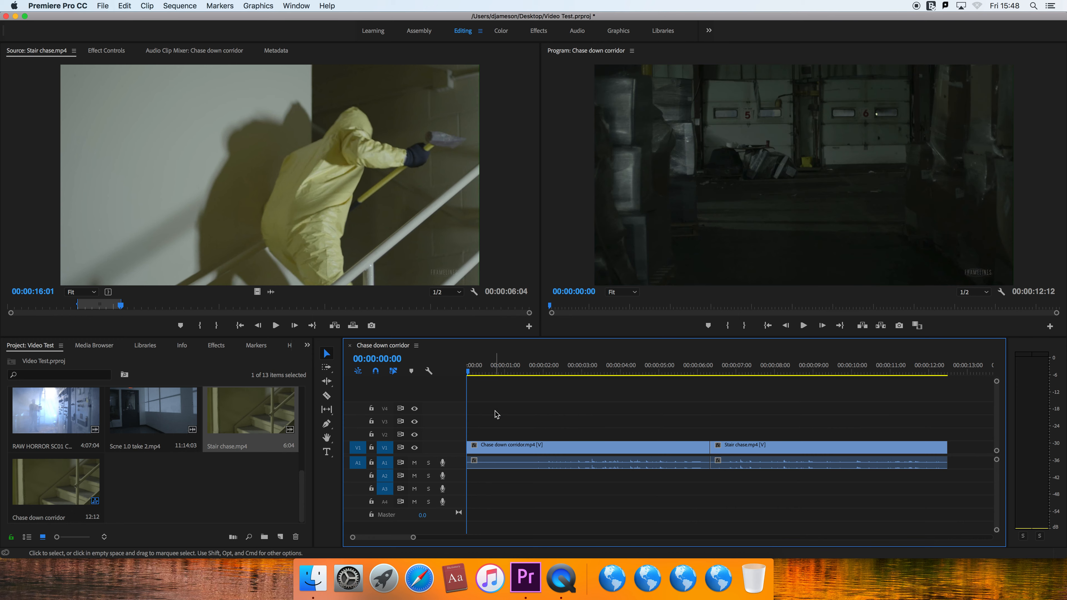
- Apply a Cross Dissolve video transition to the cut between the corridor and stair clips on V1
click(503, 451)
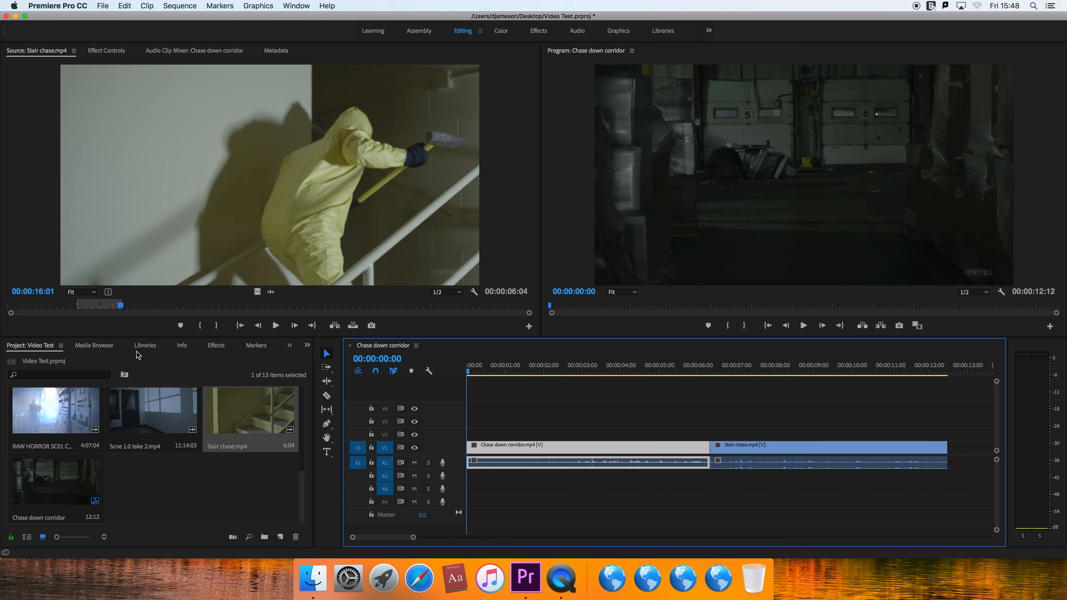
click(215, 347)
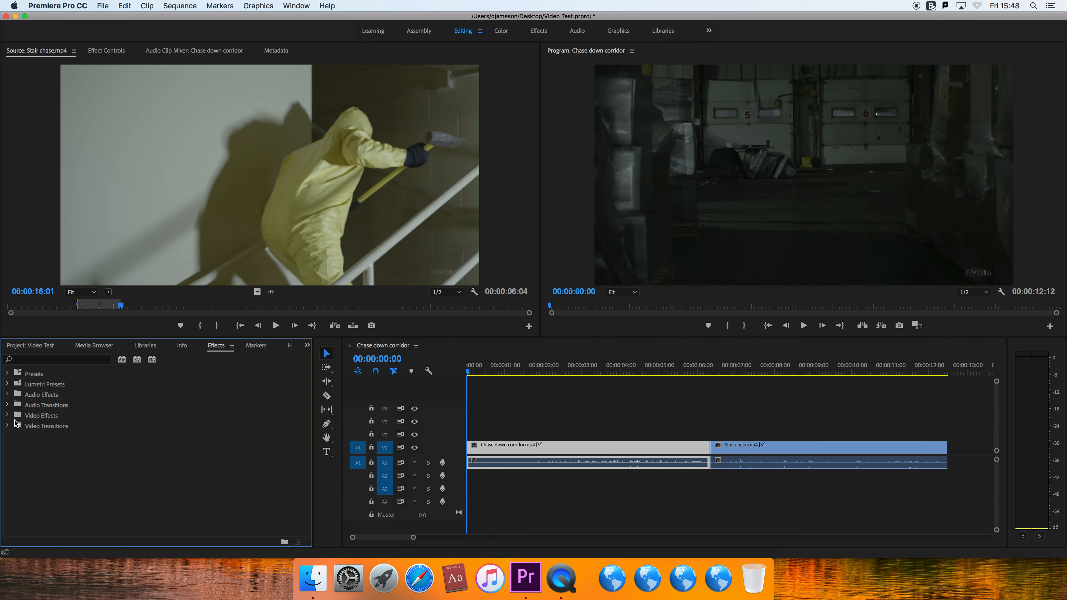
click(6, 416)
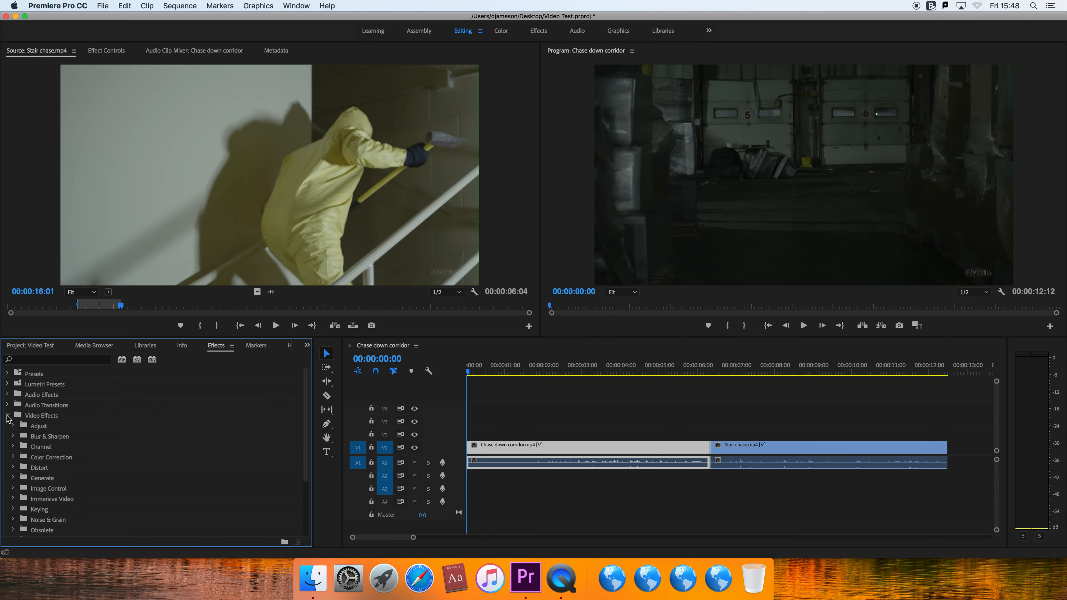
click(7, 417)
click(6, 425)
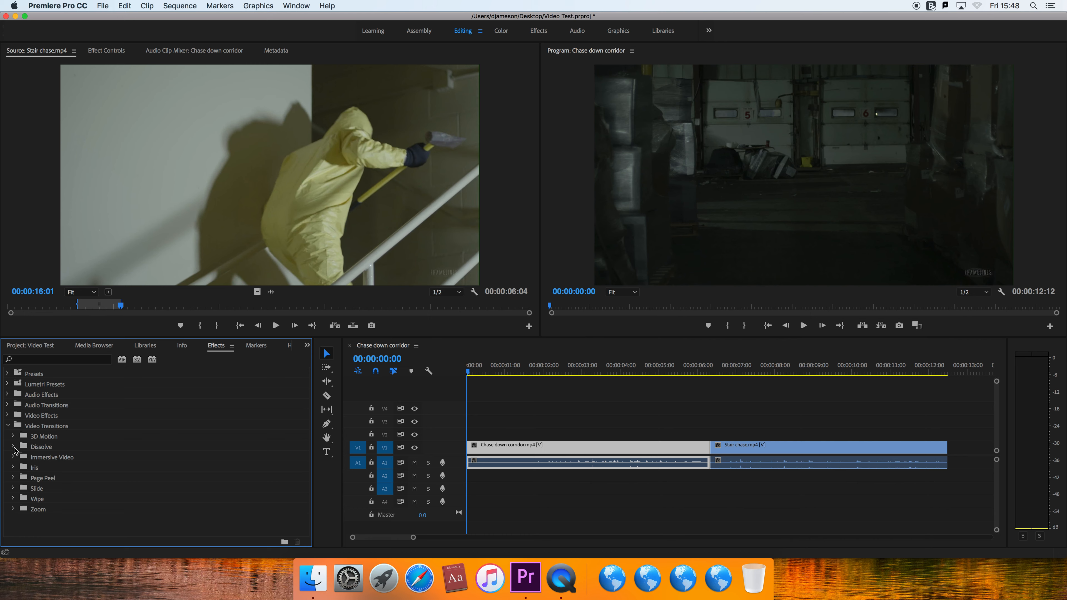
click(13, 448)
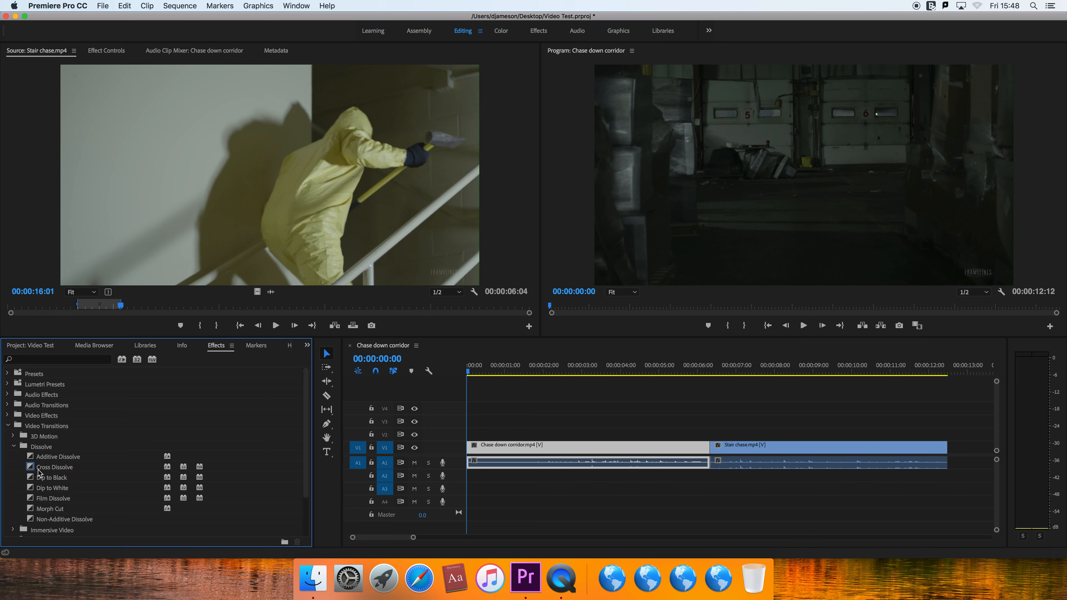
click(39, 469)
drag(39, 468, 709, 450)
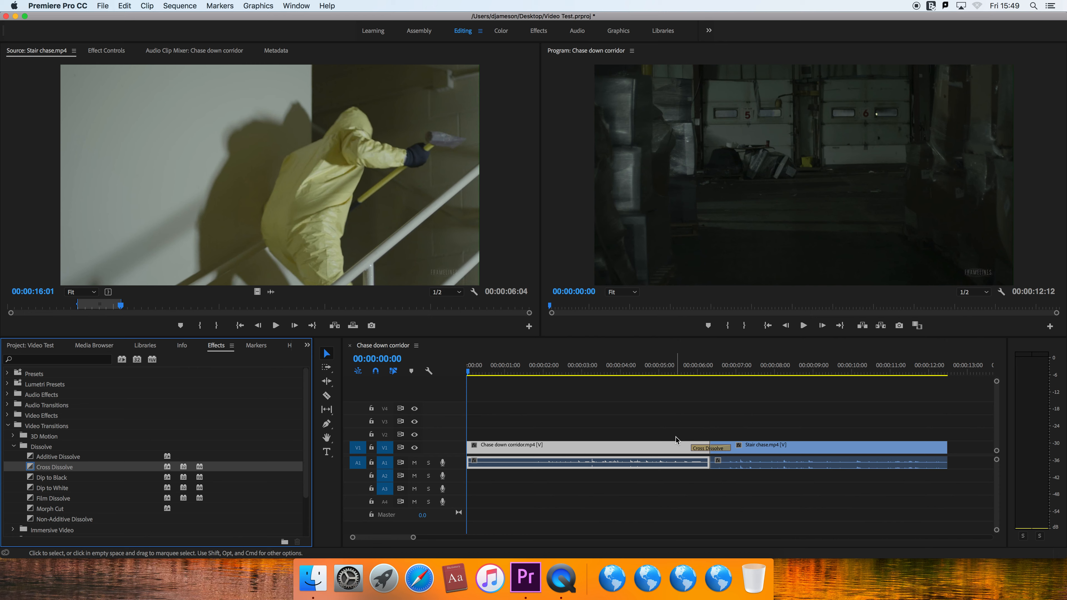
- Play the sequence through the cross dissolve twice, starting at about 00:00:05:14, to review the transition
click(681, 371)
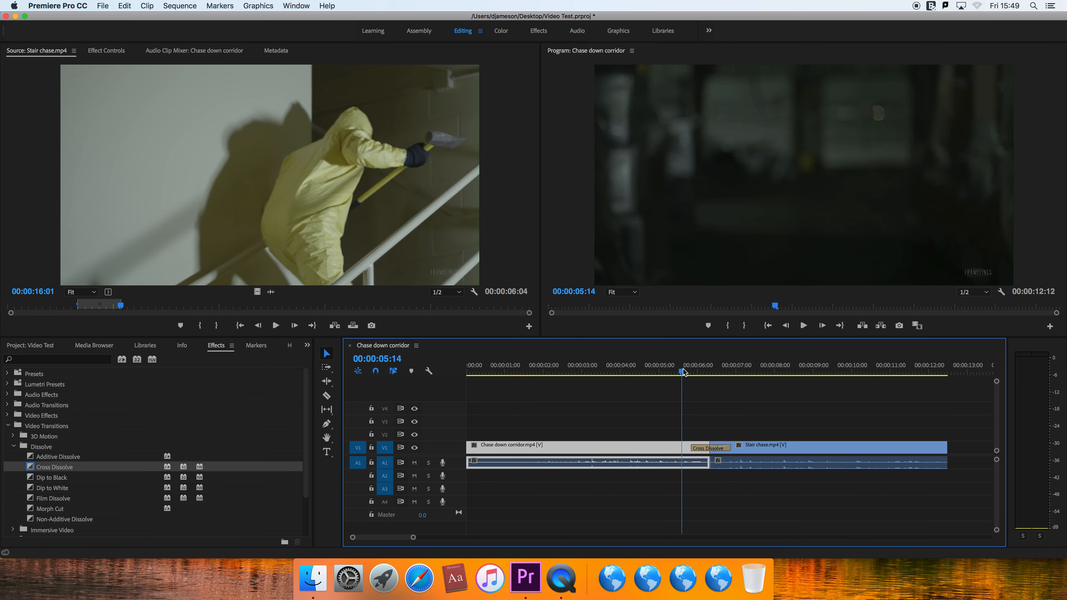
key(space)
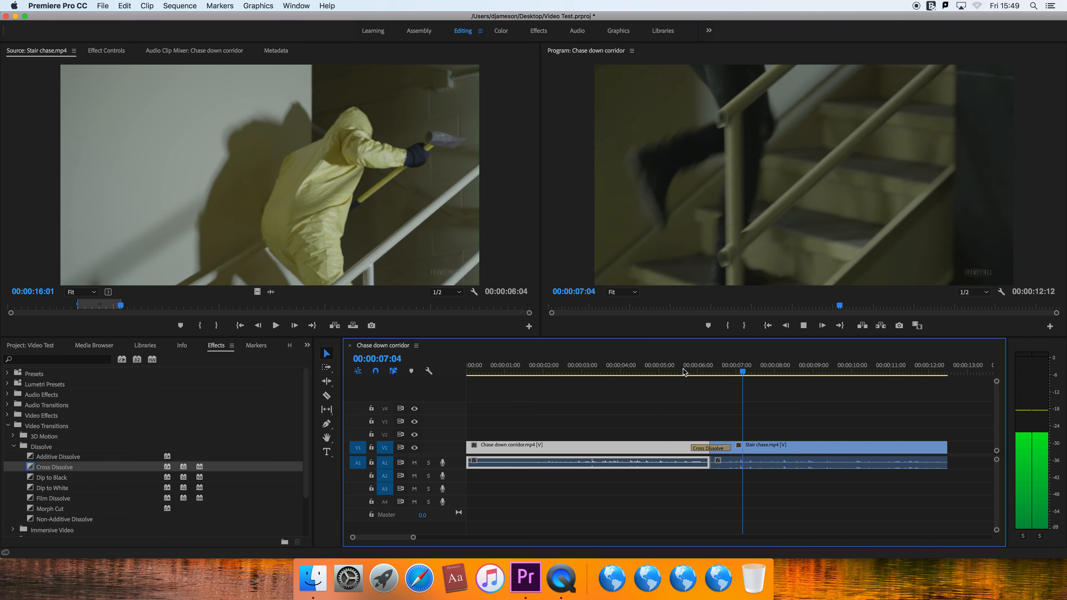
click(684, 372)
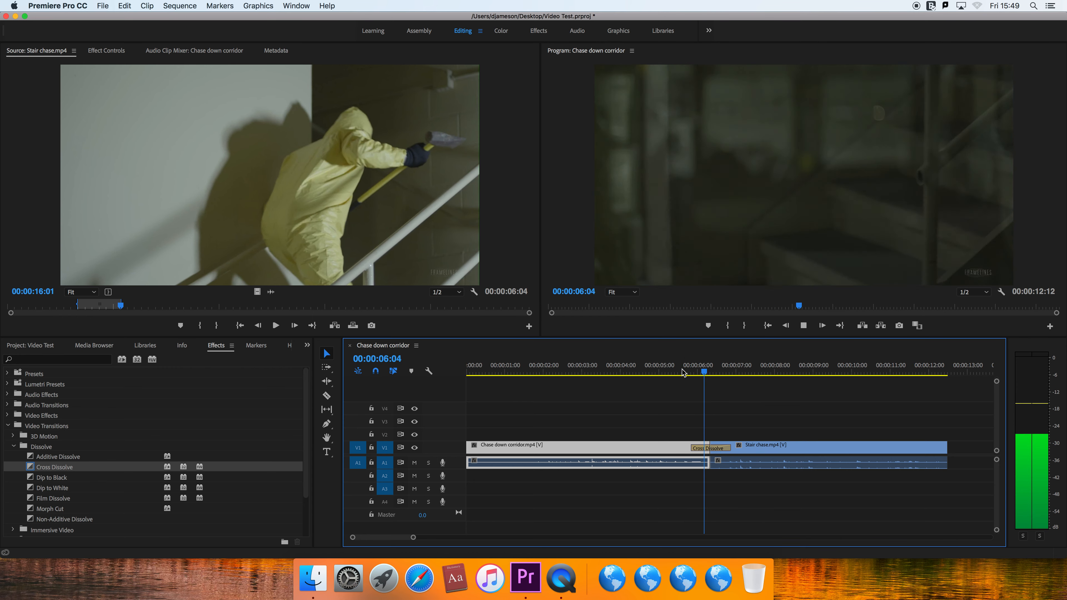
key(space)
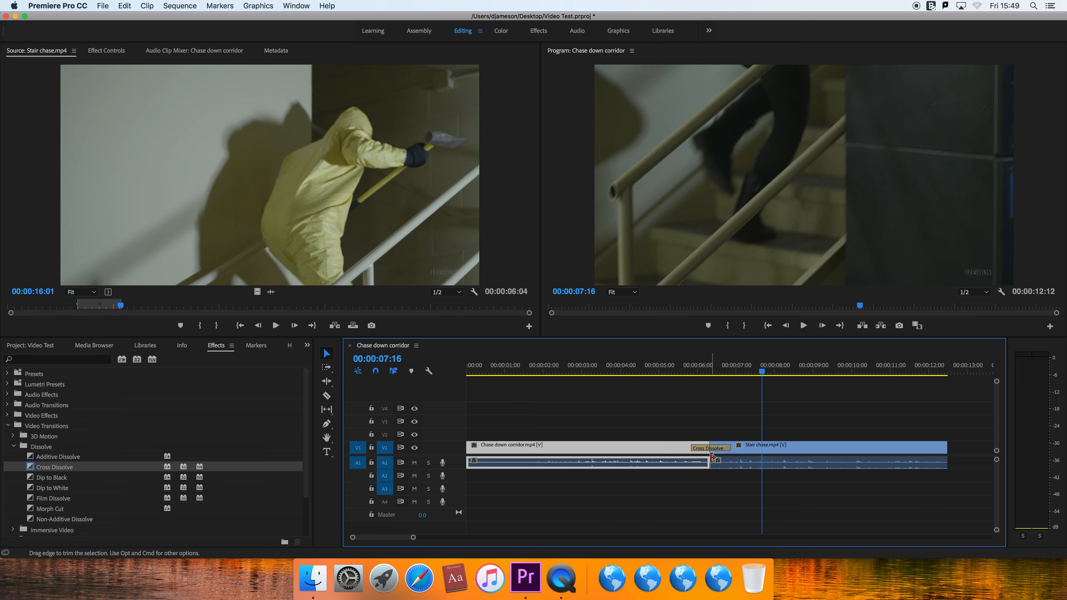
- Extend the end of the stair clip to 00:00:13:10 and split it with the Razor tool at about 9 and 10.5 seconds
drag(739, 369, 911, 369)
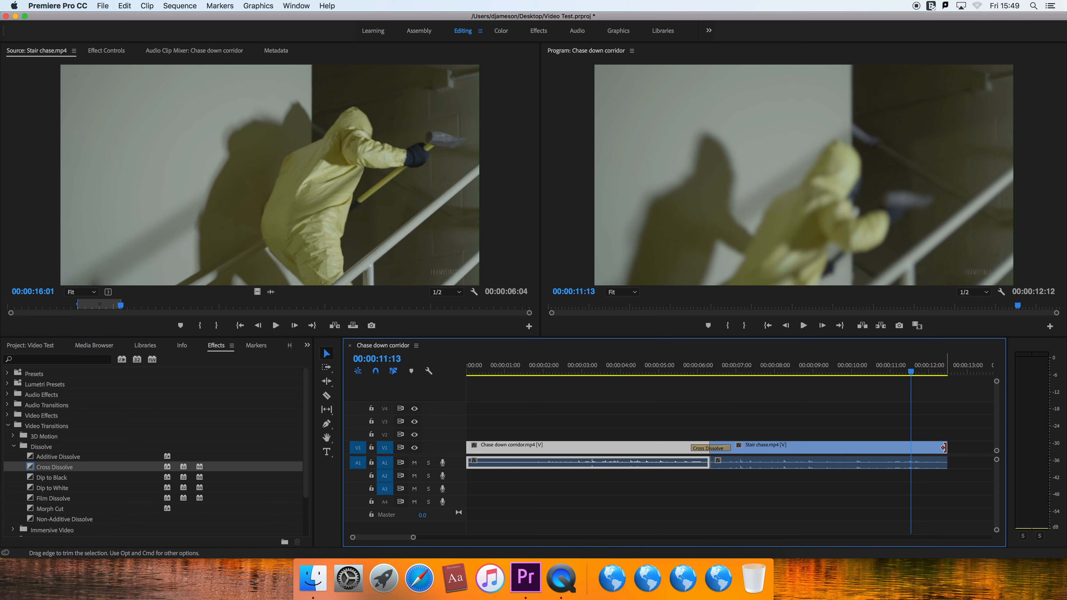
drag(943, 448, 982, 447)
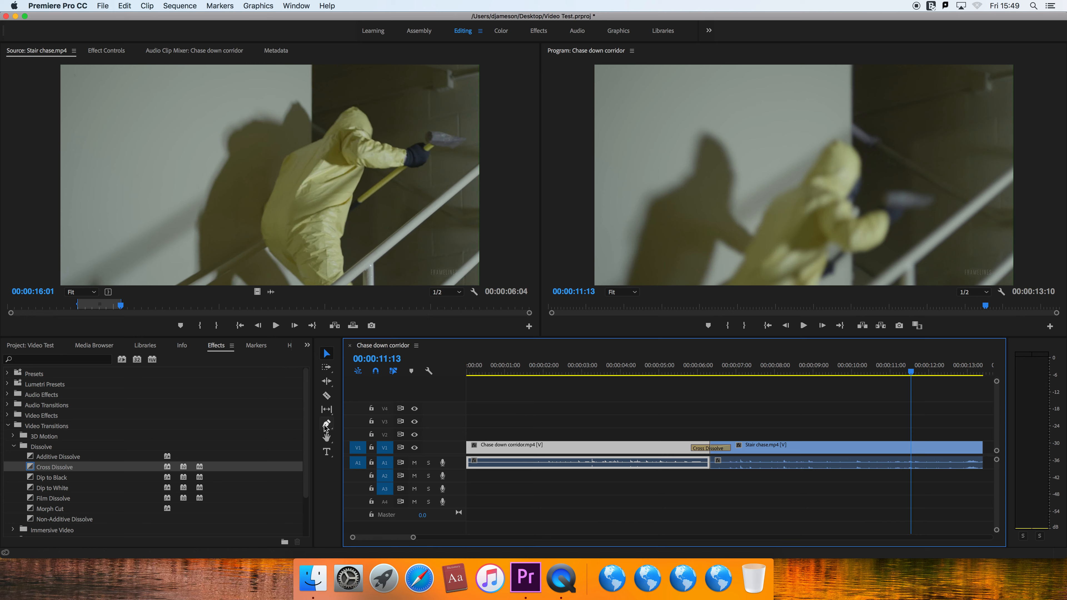
click(327, 398)
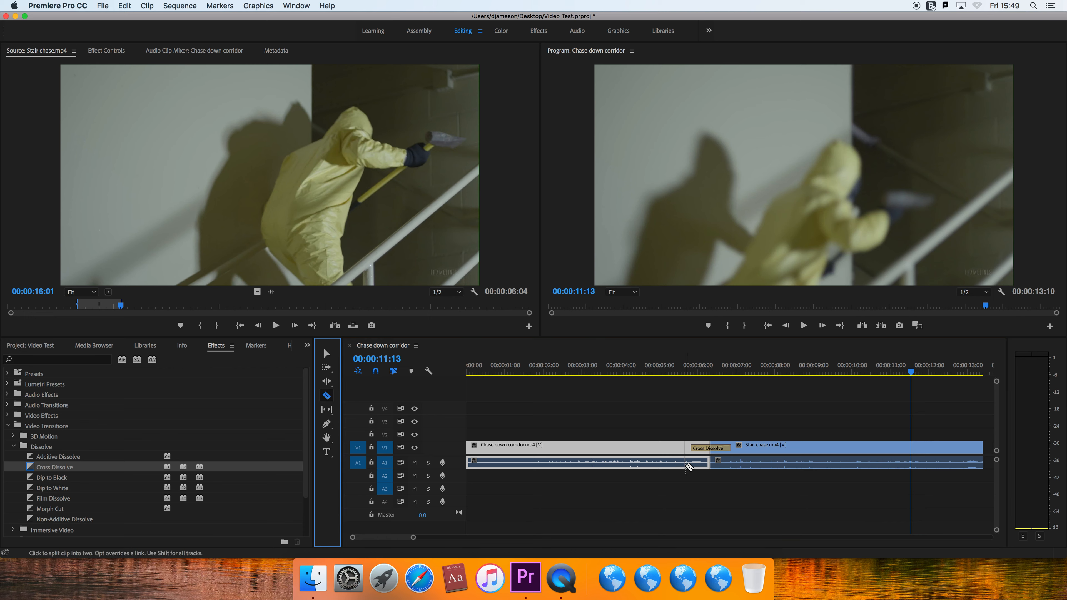
click(810, 452)
click(875, 452)
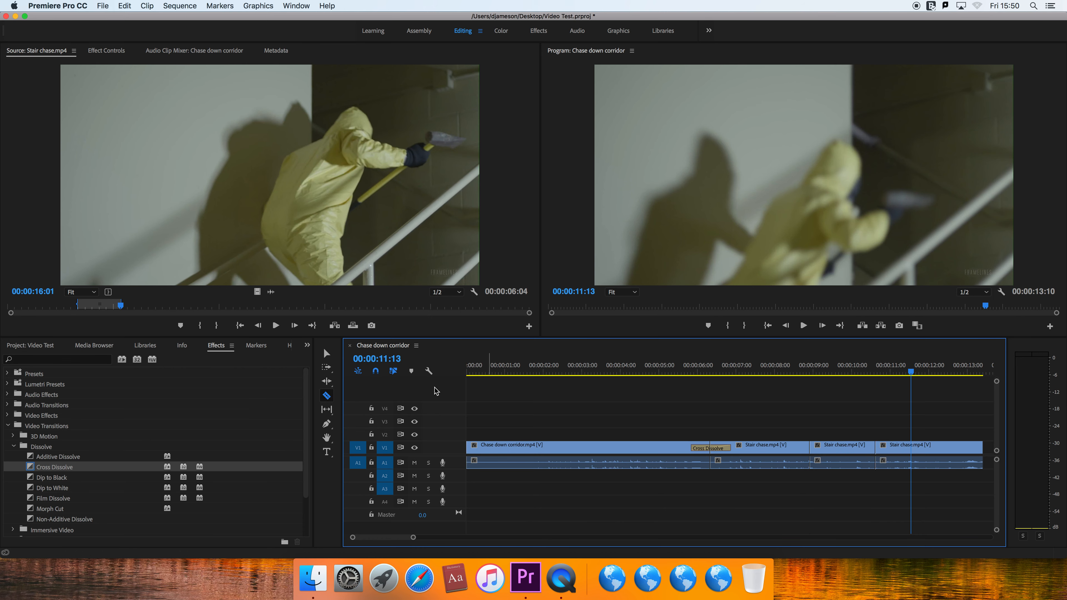
- Move the middle stair piece onto V2 above the cross dissolve and play that section
click(326, 354)
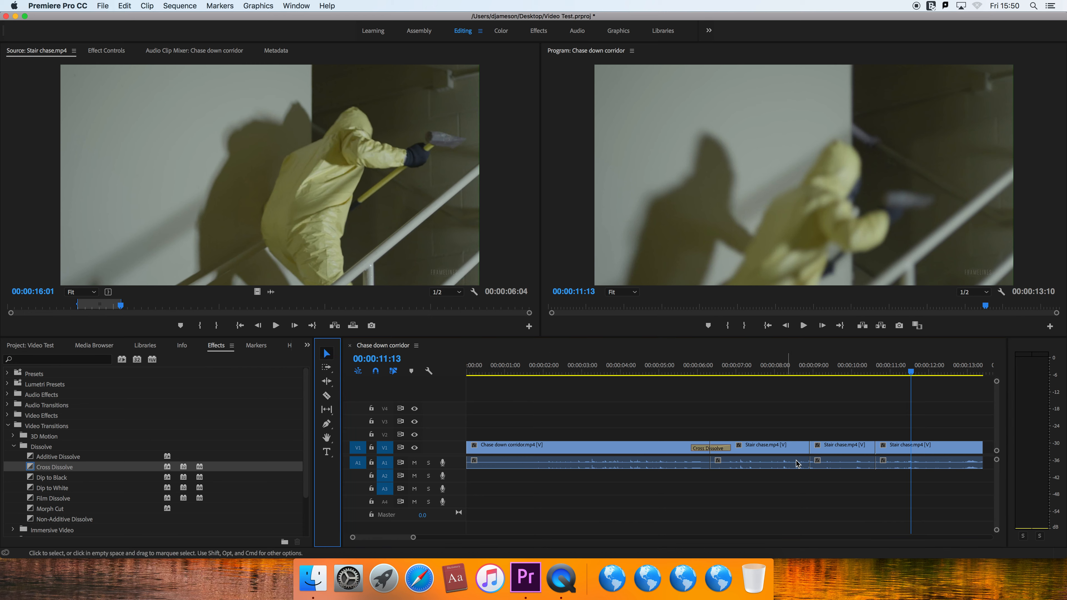
click(817, 462)
drag(828, 455, 727, 437)
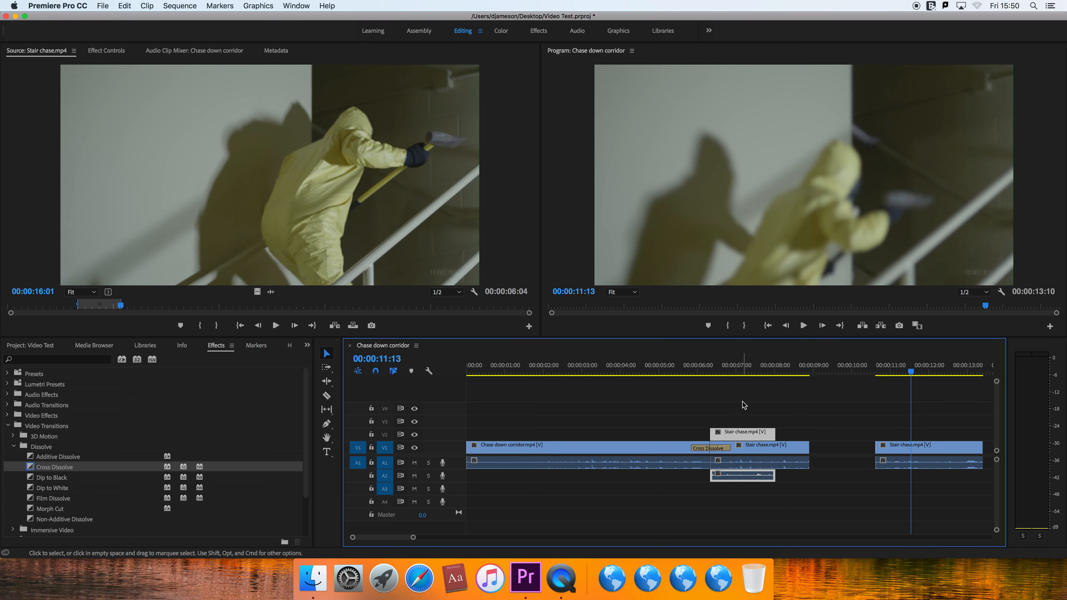
click(706, 369)
key(space)
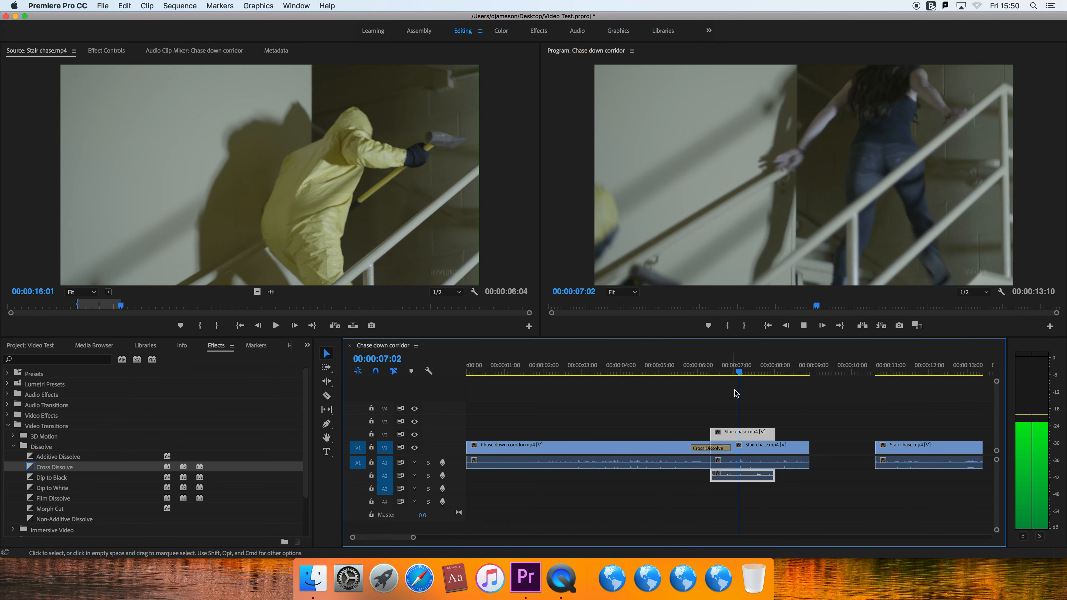
- Shift the V2 stair piece slightly later and split it into four short pieces with the Razor tool
drag(745, 437, 755, 438)
key(c)
click(741, 433)
click(758, 434)
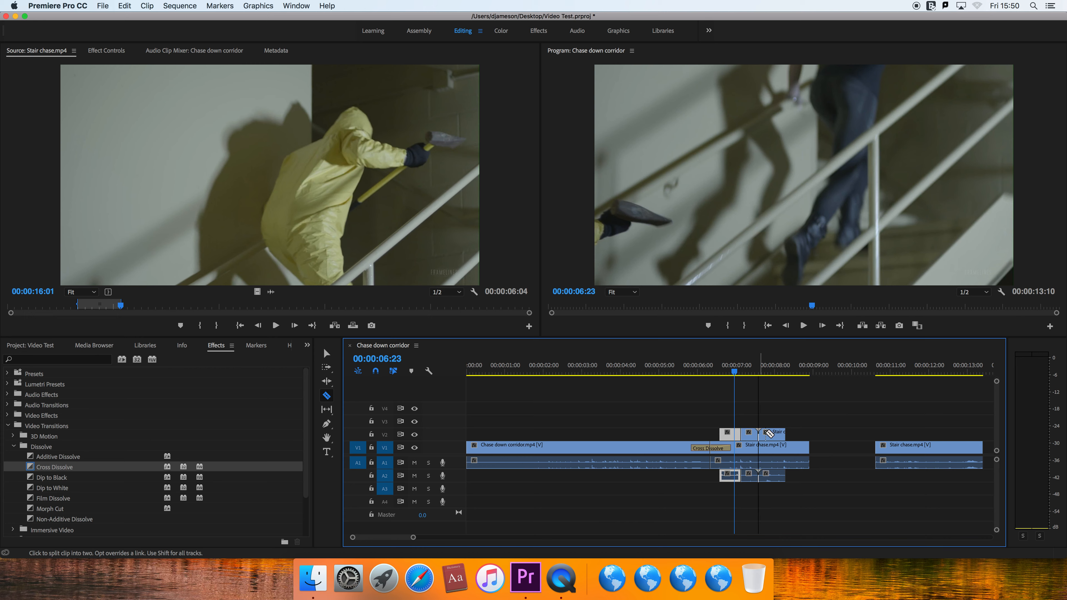
click(770, 433)
- Stack the short stair pieces on tracks V3, V4 and V5 above the piece left on V2, near the 7-second mark
key(v)
click(750, 434)
drag(750, 433, 738, 399)
- Play the section with the stacked stair pieces twice, starting just after 6 seconds
click(707, 368)
key(space)
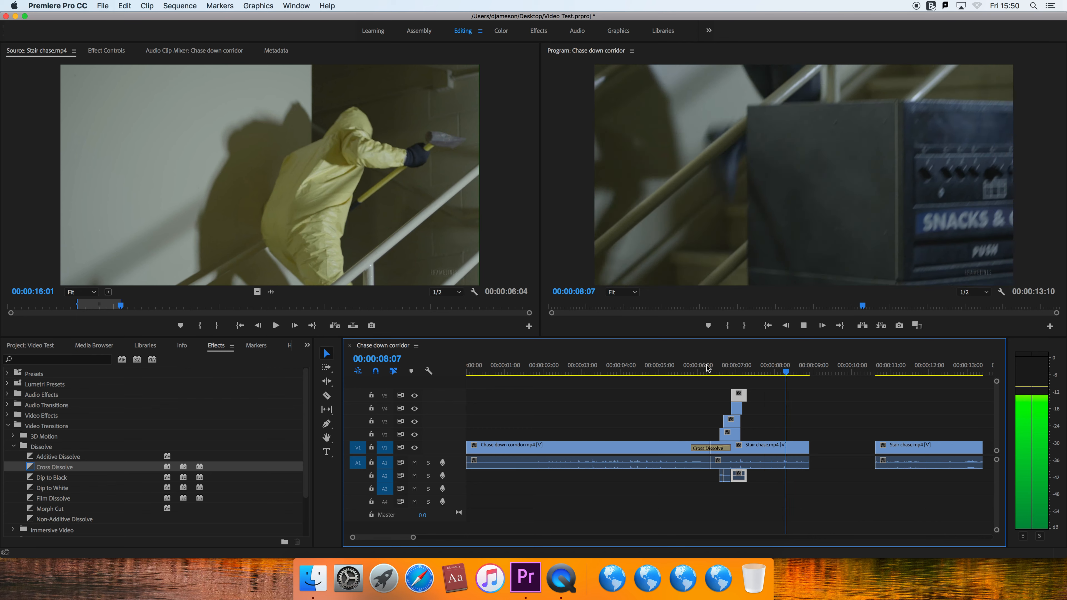
key(space)
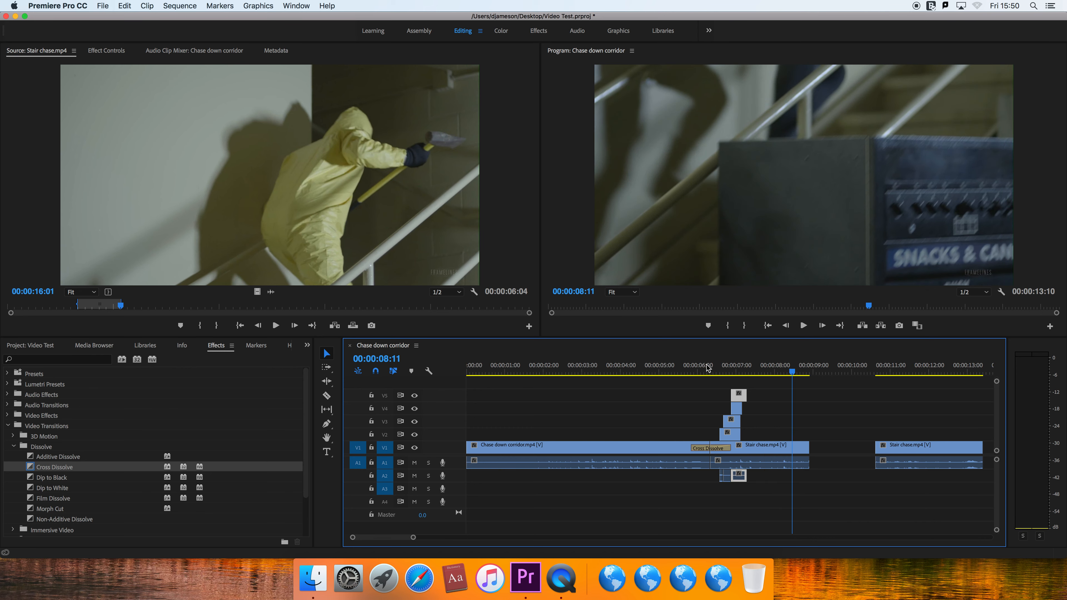
click(733, 372)
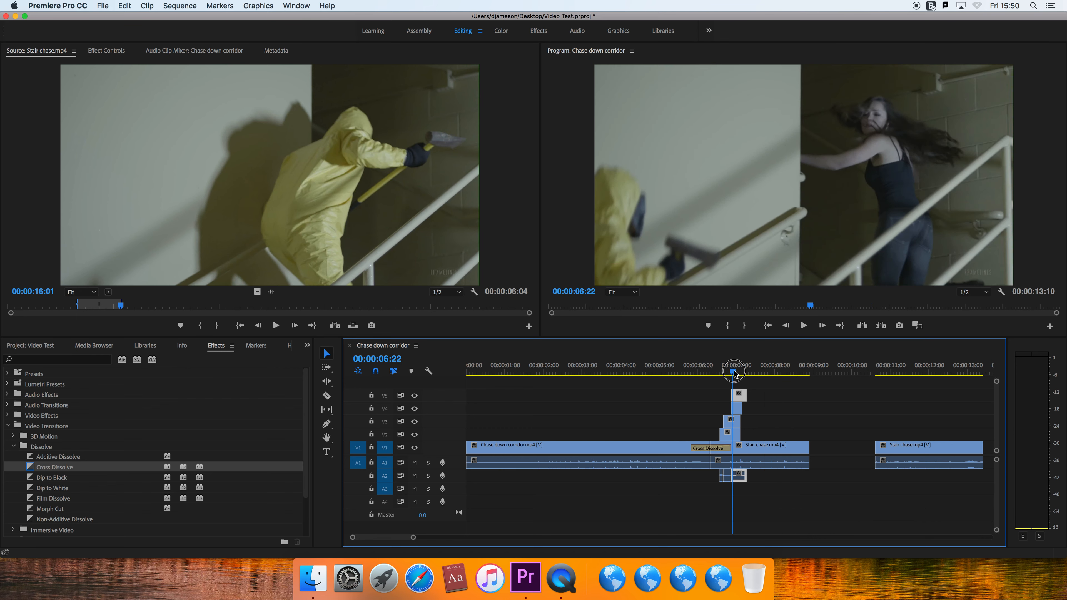
click(710, 374)
key(space)
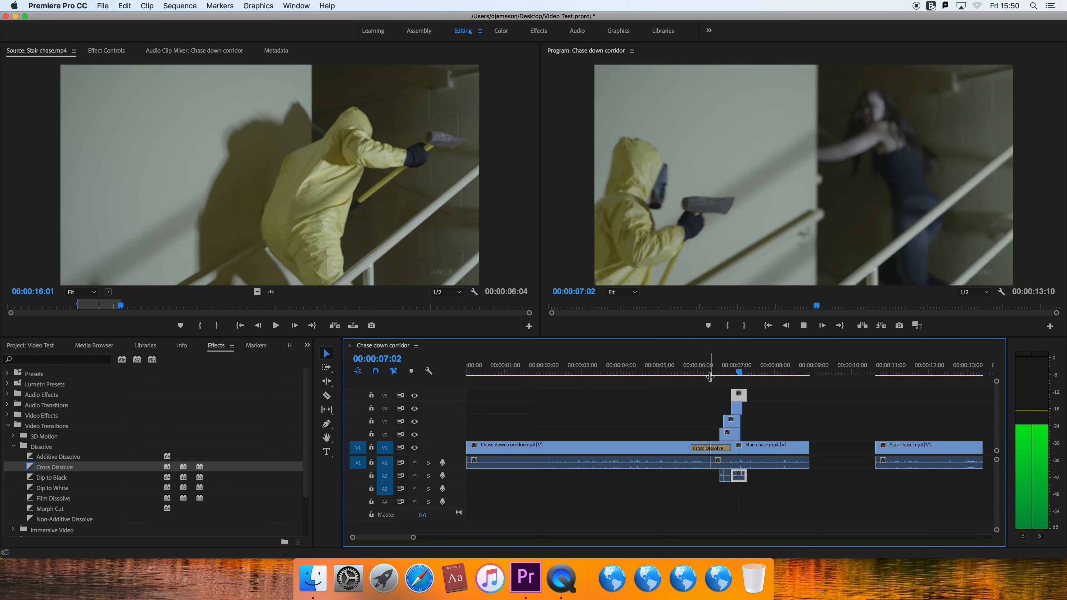
- Play the section with the stacked stair pieces again, starting just before the 6-second mark
click(709, 374)
mouse_move(709, 370)
mouse_down()
mouse_move(667, 374)
mouse_move(696, 377)
mouse_up()
key(space)
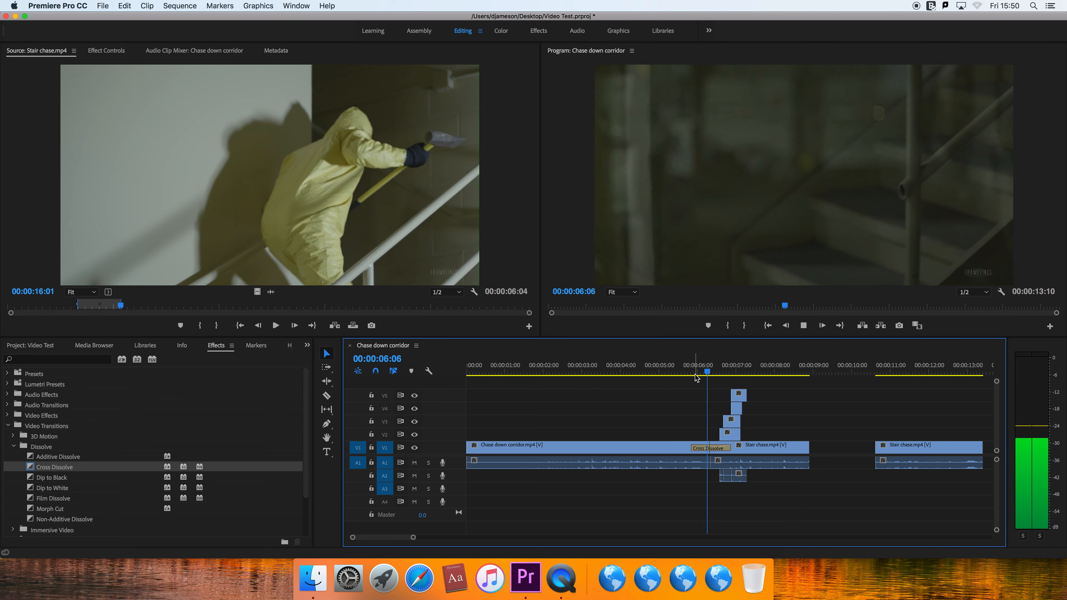
key(space)
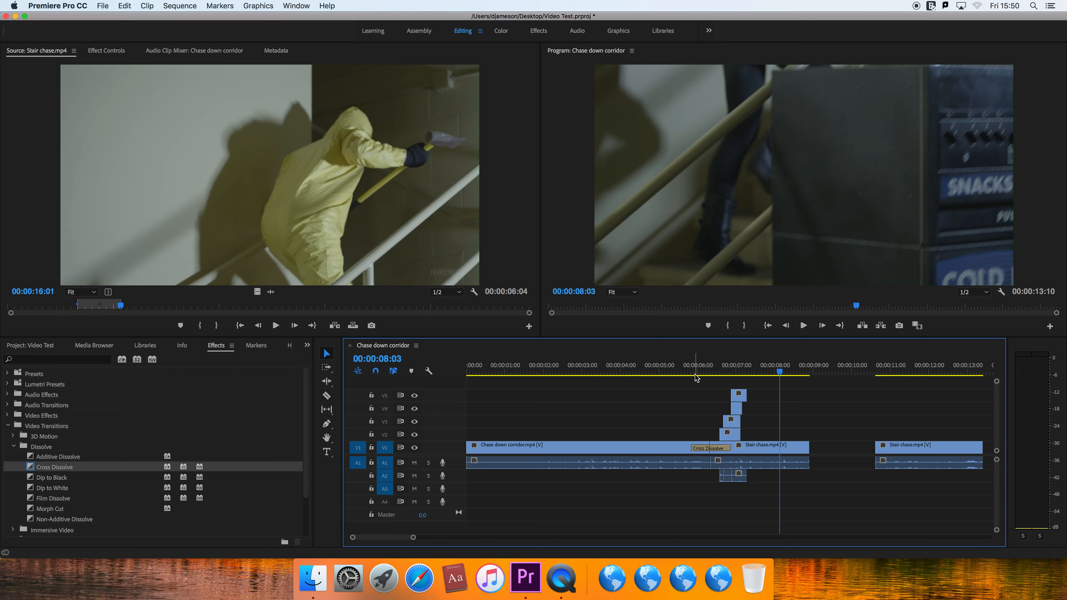
- Jump back through the sequence's edit points to its beginning
key(Up)
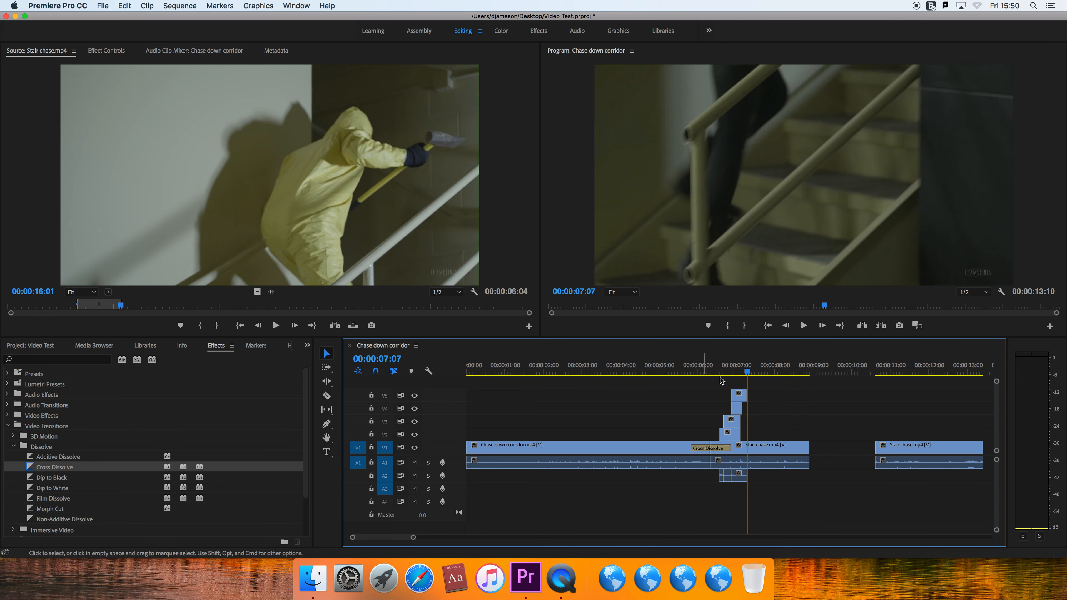
key(Up)
key(Up)
key(Up)
key(Up)
key(Up)
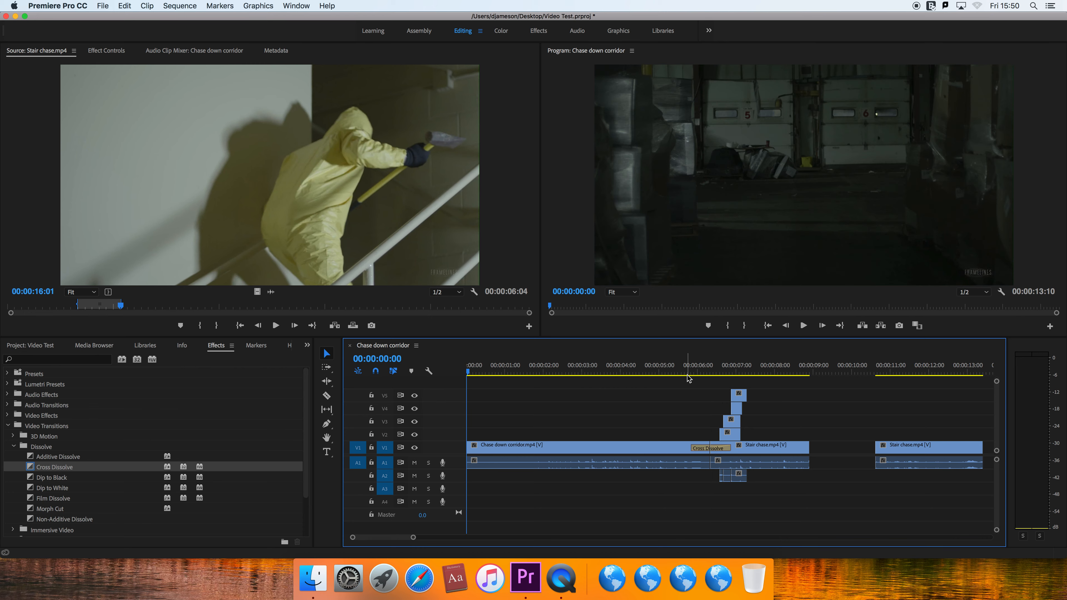
key(Down)
key(Up)
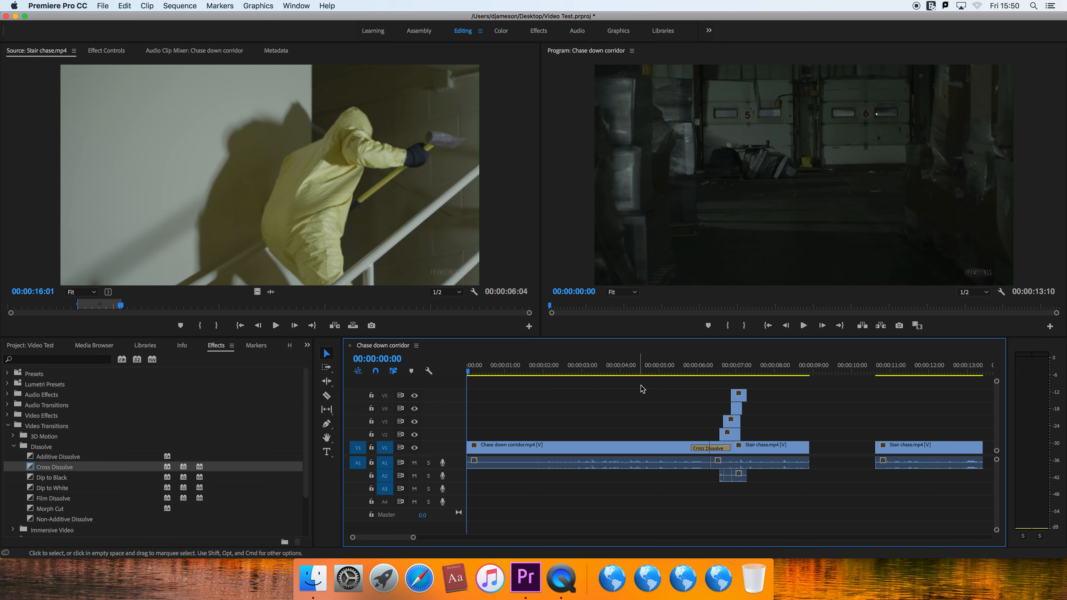
- Jump to the end of the sequence, step back one frame, and return to the sequence start
click(839, 326)
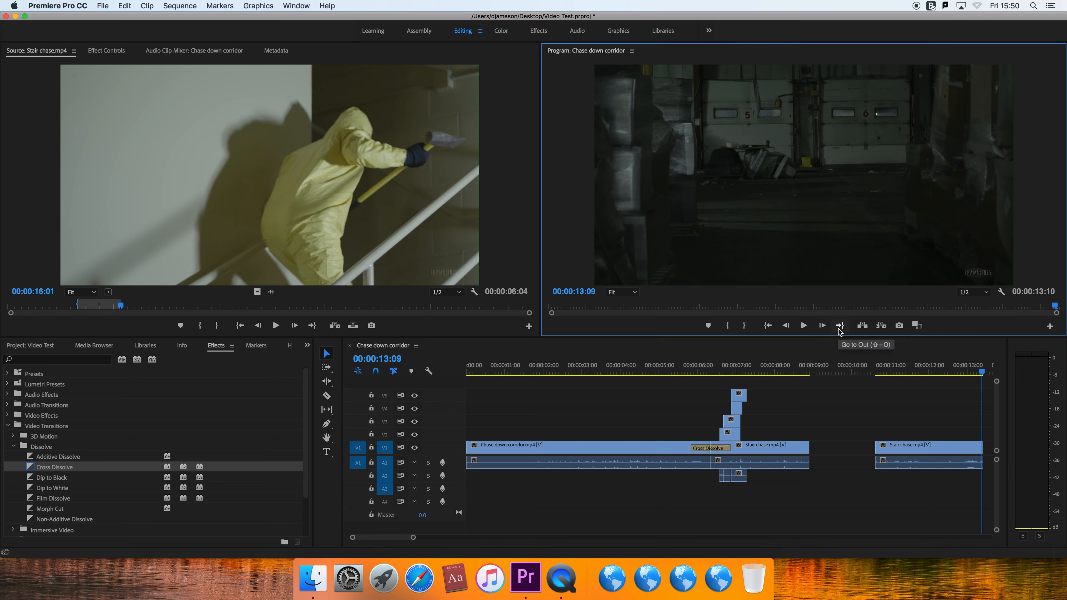
click(786, 327)
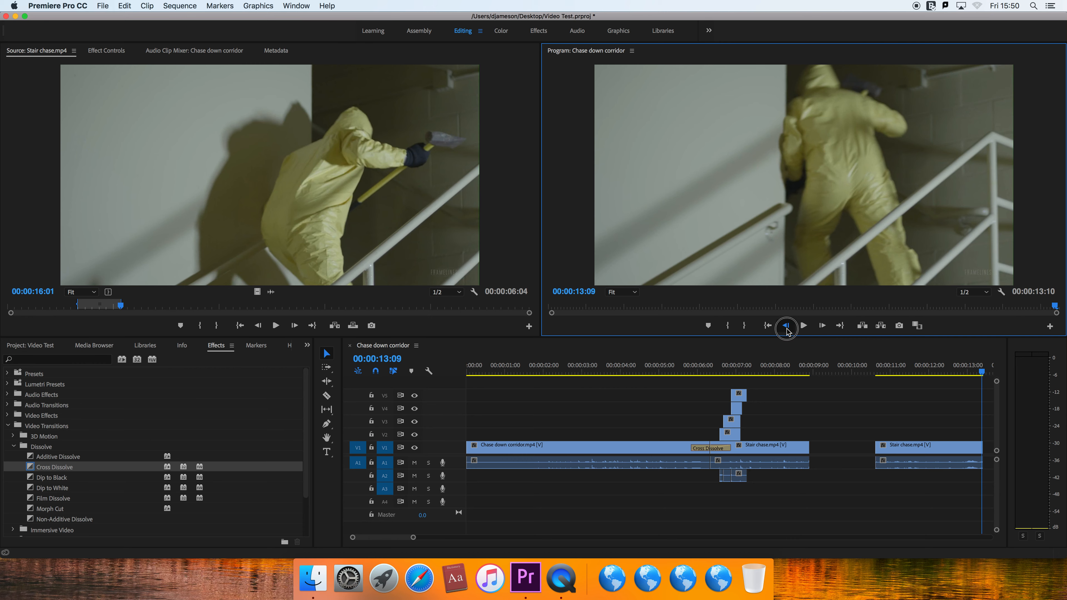
click(768, 327)
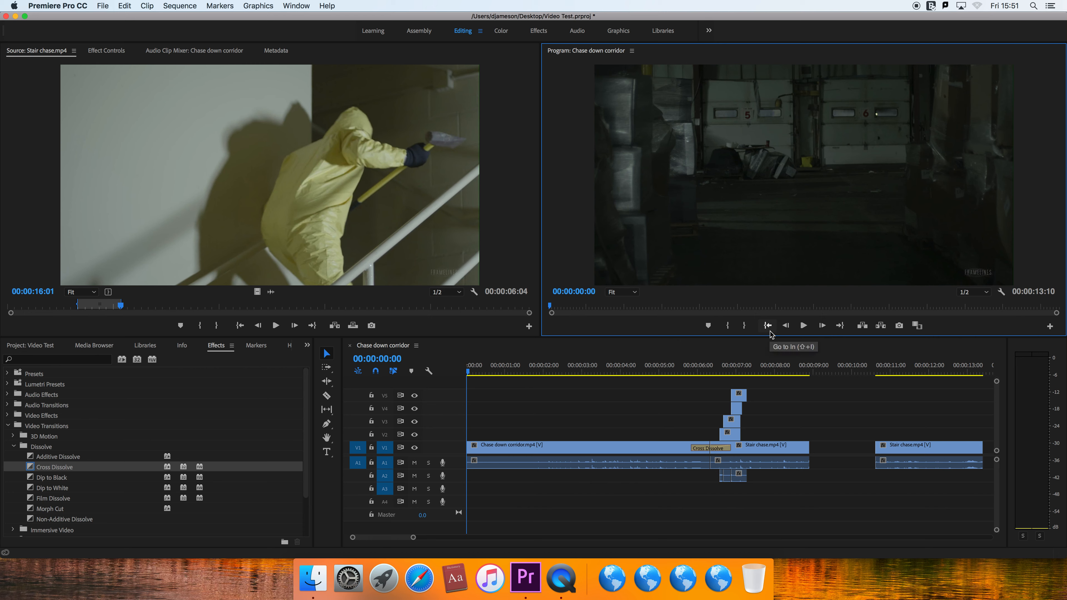
click(840, 330)
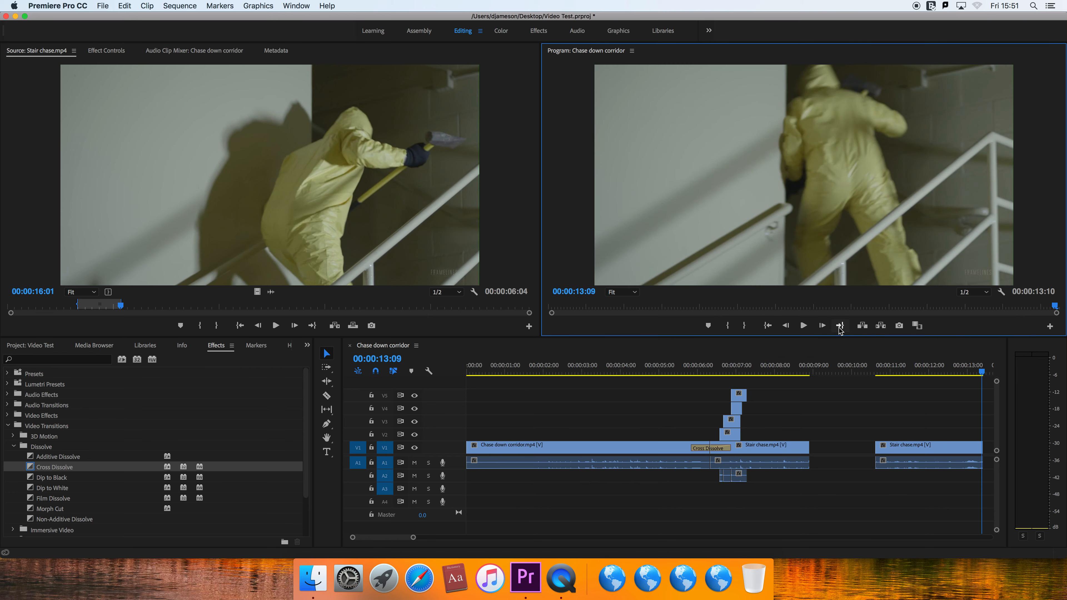
click(768, 329)
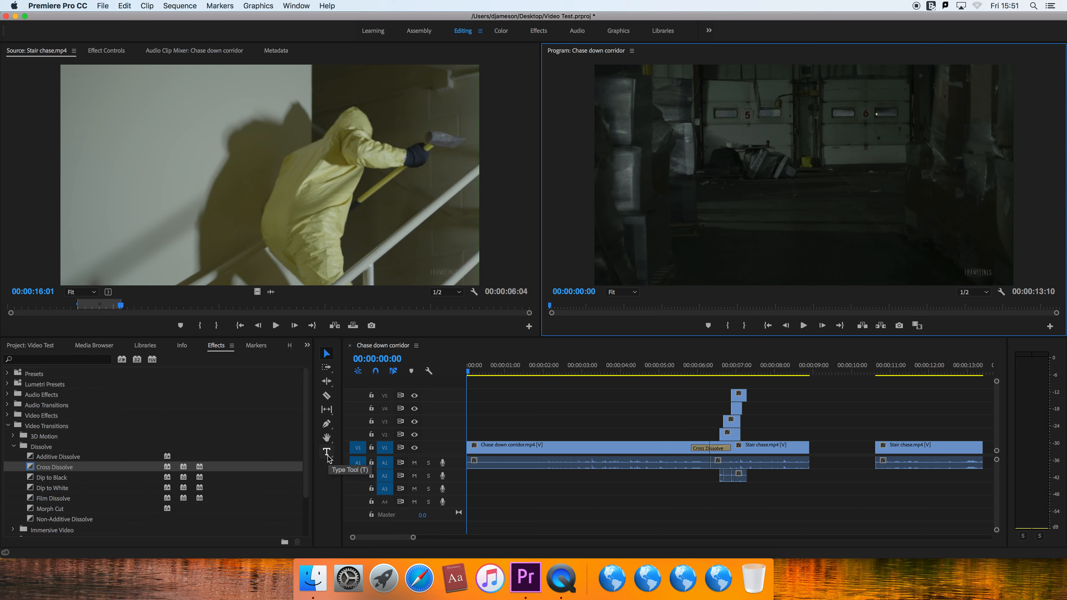
- Add a text box over the upper middle of the opening corridor shot with the Type tool, reading "Horror Film"
click(326, 453)
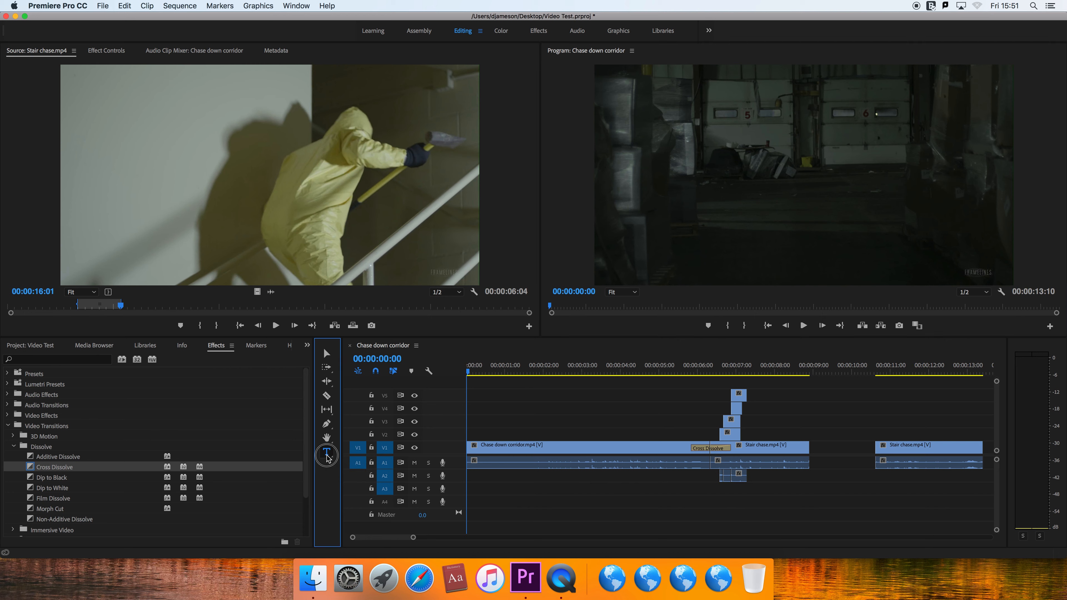
drag(680, 93, 923, 219)
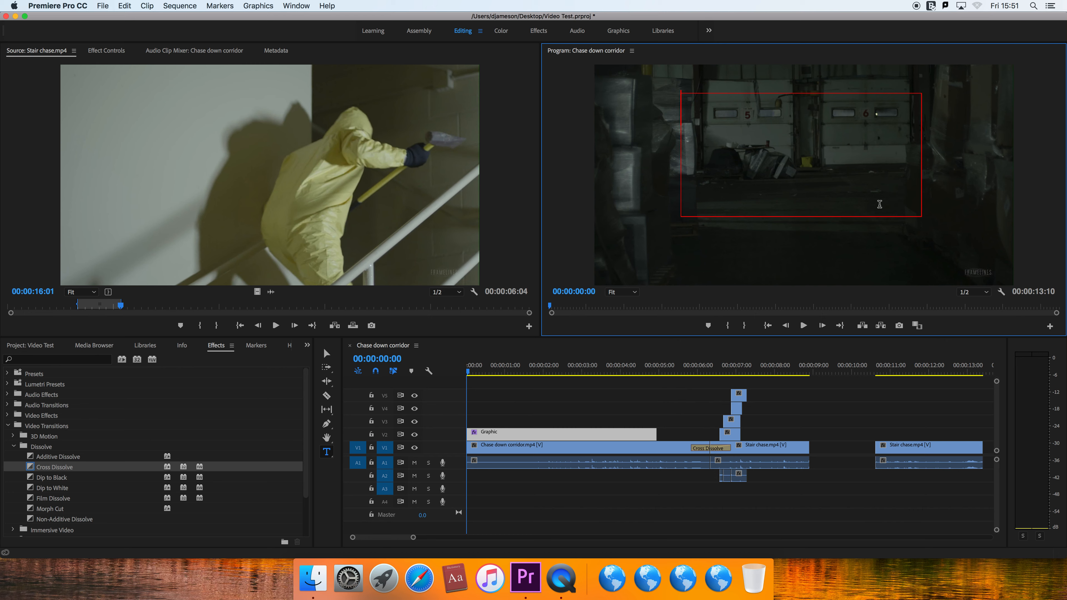
text(Horror Film)
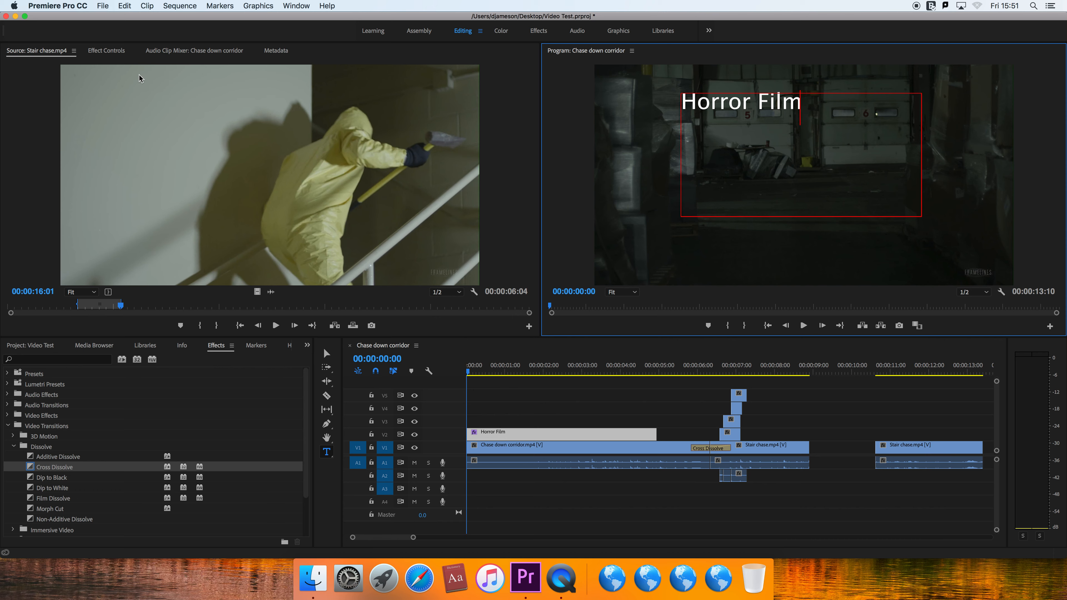
- Center-align the Horror Film title within its text box
click(92, 51)
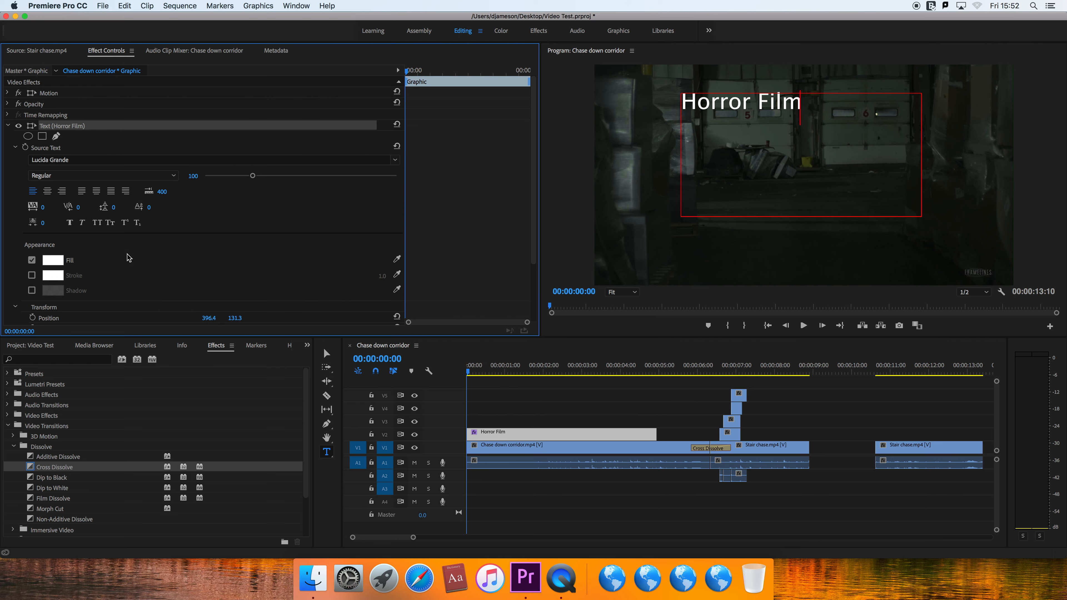
scroll(535, 162, down, 2)
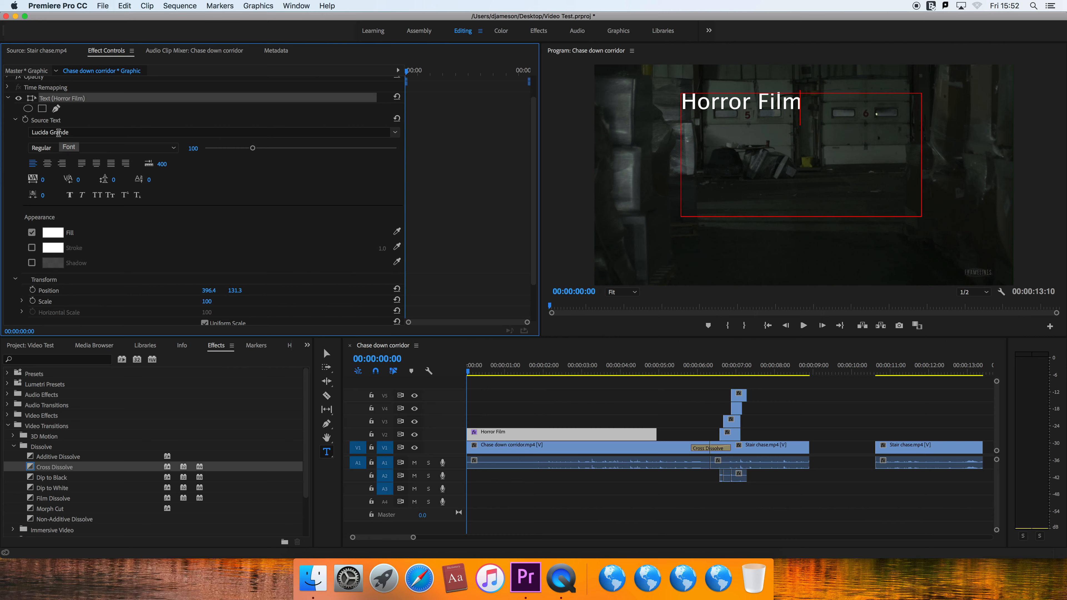
click(49, 164)
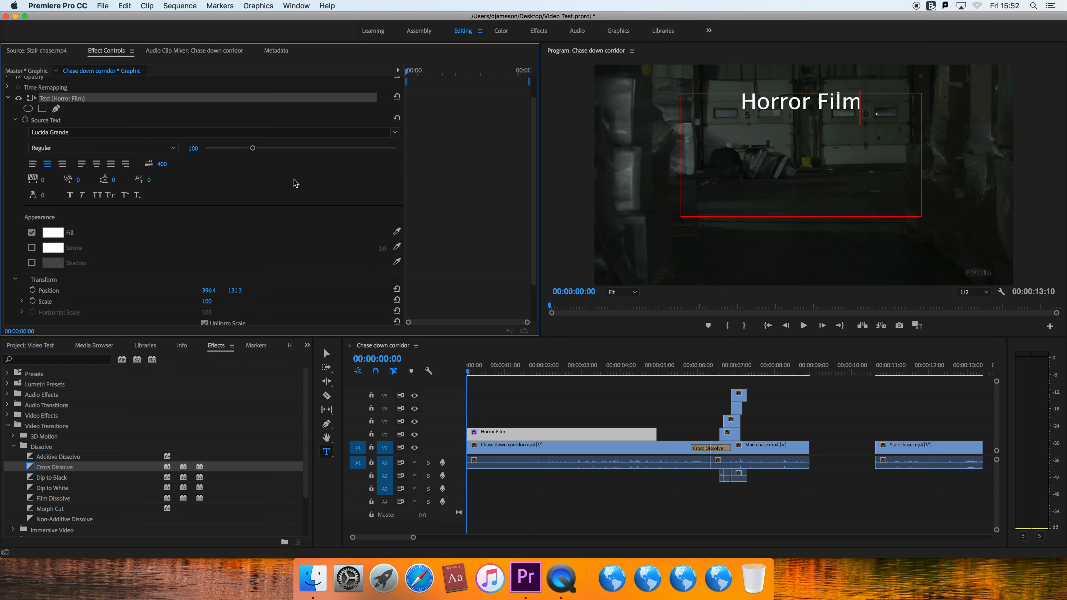
- Select the title text, look at the available fonts without choosing one, and return to the source clip view
drag(733, 107, 871, 104)
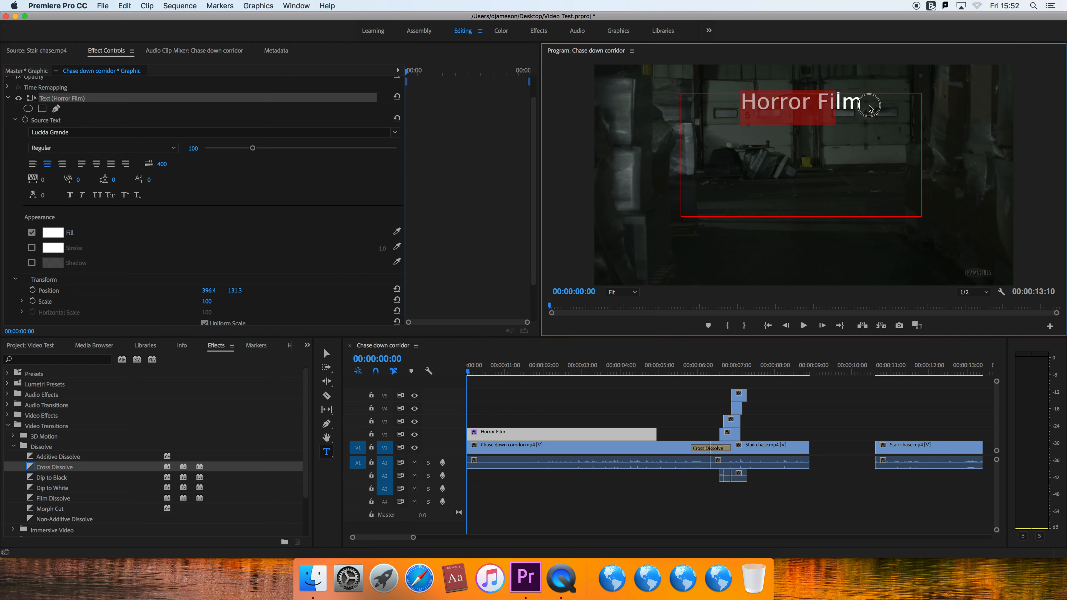
click(189, 133)
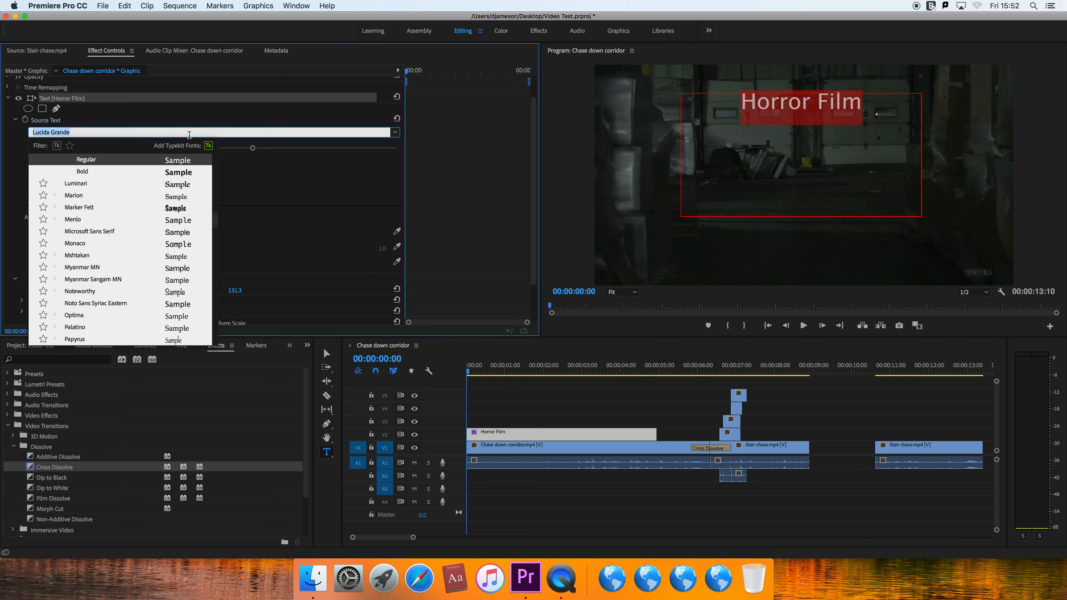
click(241, 176)
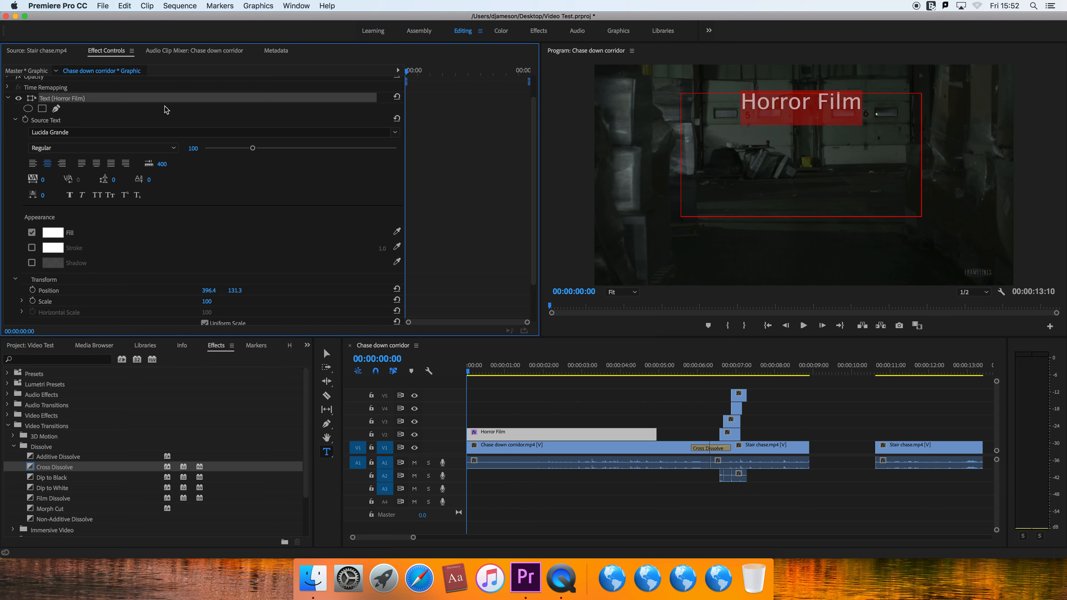
click(54, 56)
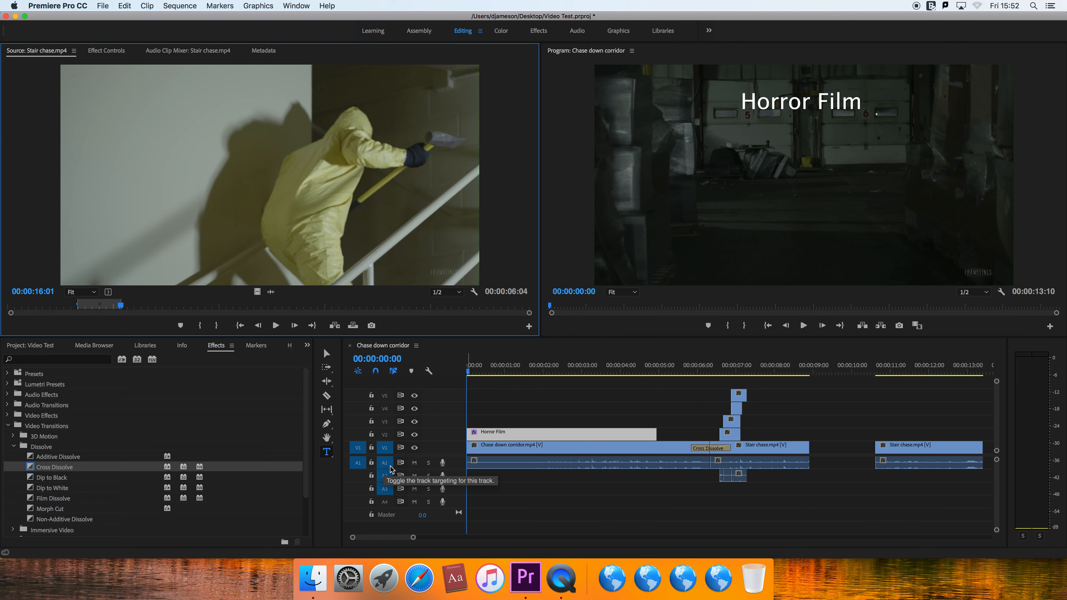
- Expand audio track A1, try lowering the corridor clip's volume, and undo the volume change
double_click(459, 466)
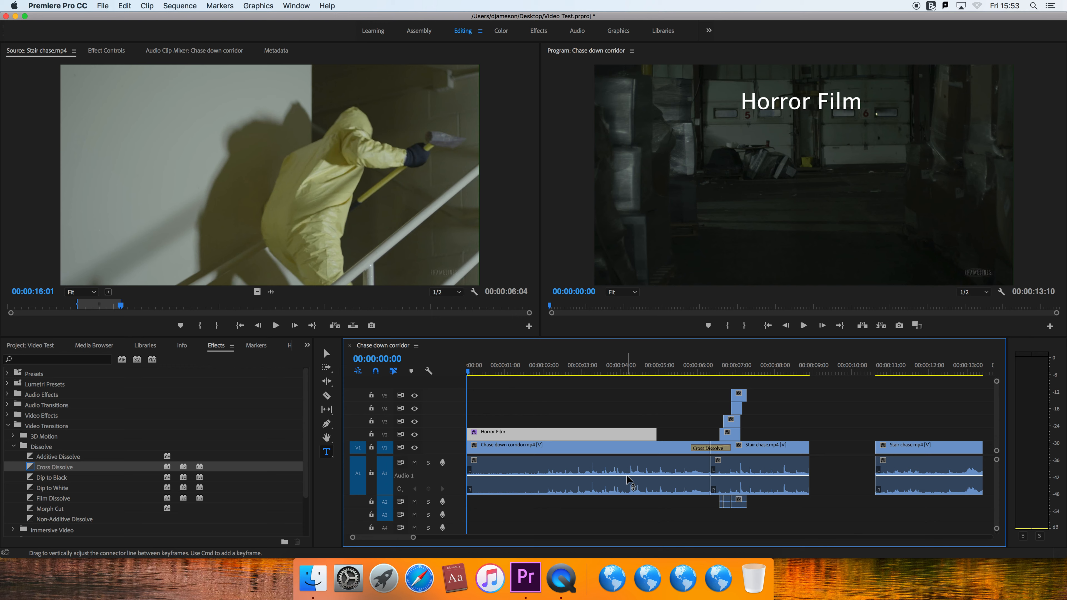
mouse_move(626, 477)
mouse_down()
mouse_move(626, 457)
mouse_move(629, 503)
mouse_move(625, 491)
mouse_up()
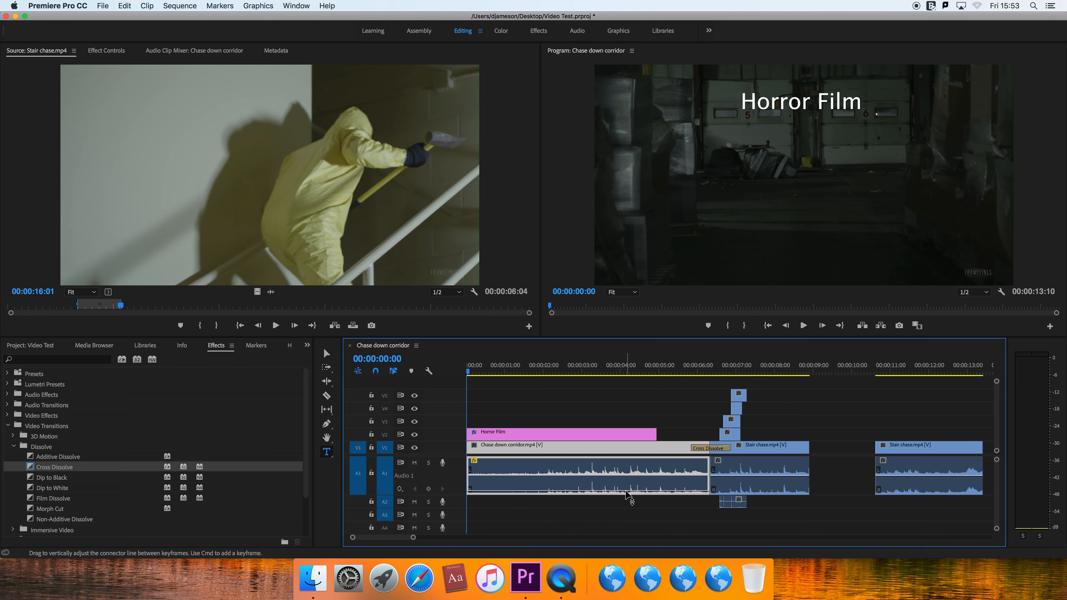
key(super+z)
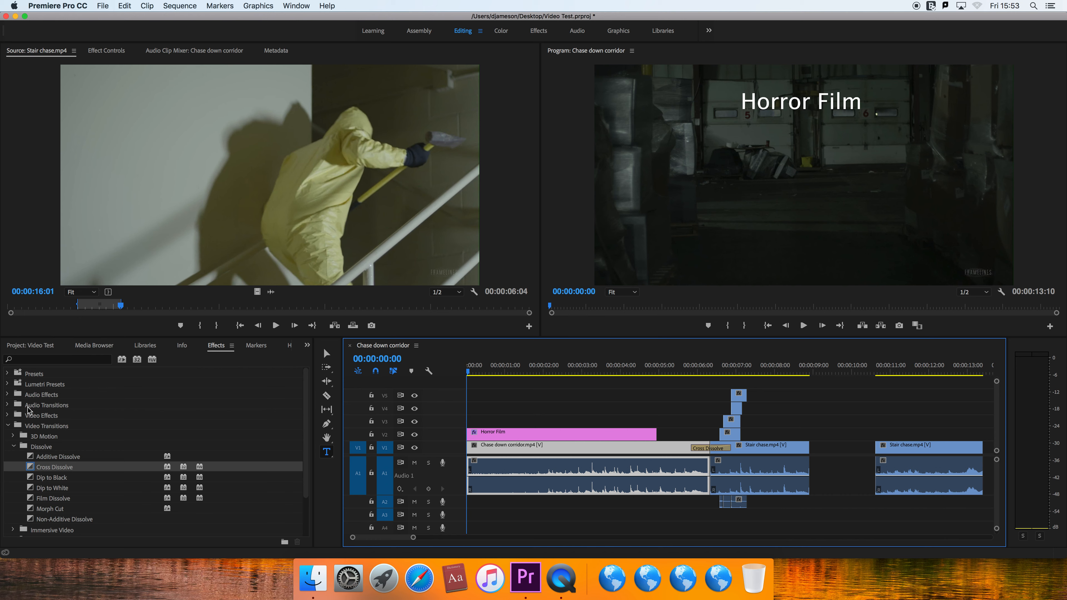
click(7, 426)
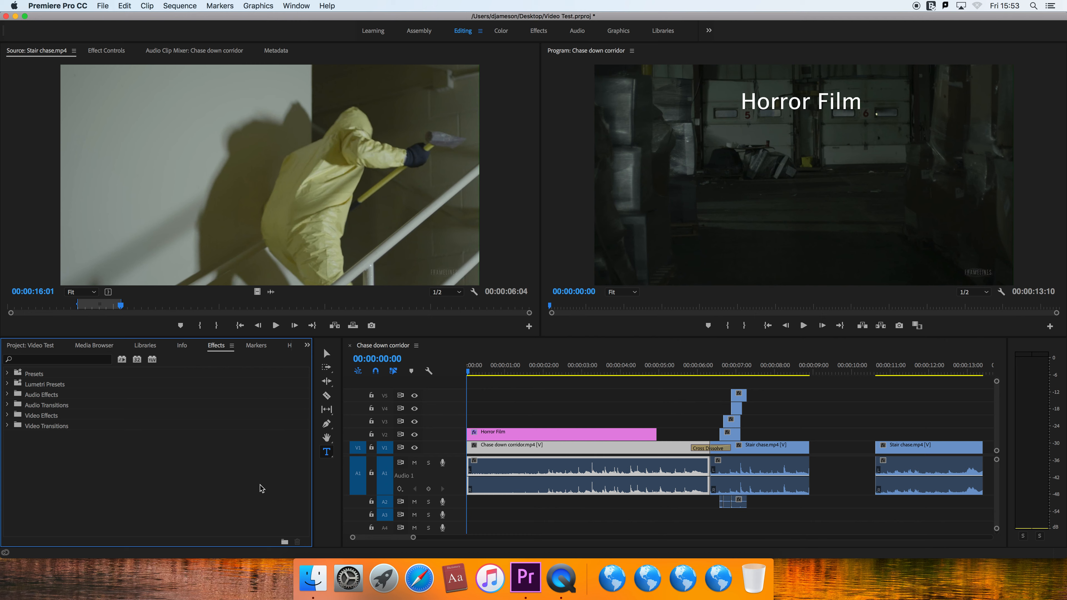
- Fade in the corridor clip's audio over about the first second using Pen tool volume keyframes, and play it
click(328, 425)
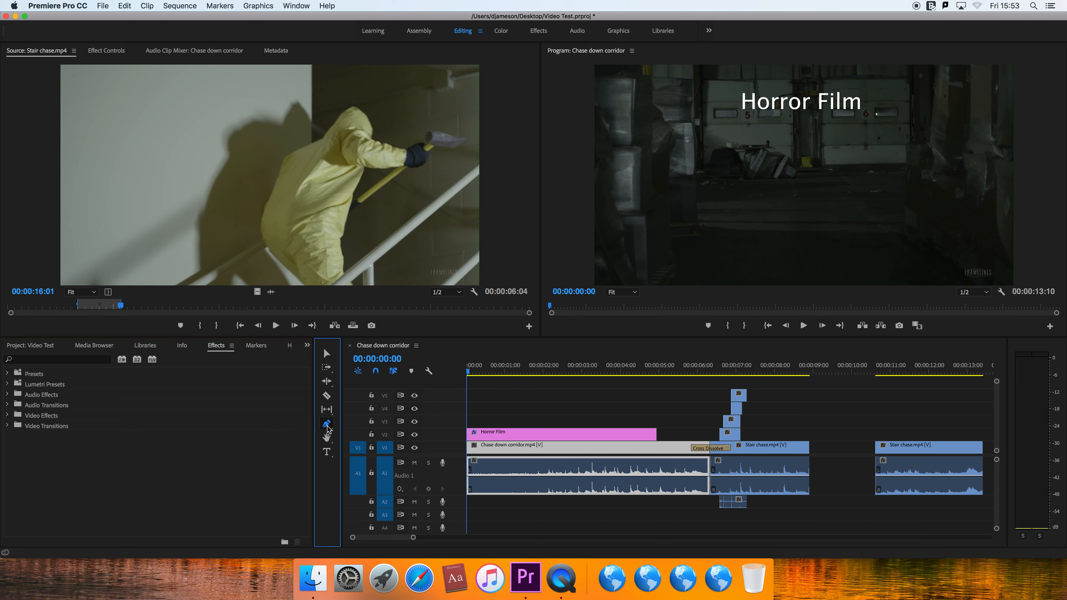
click(504, 476)
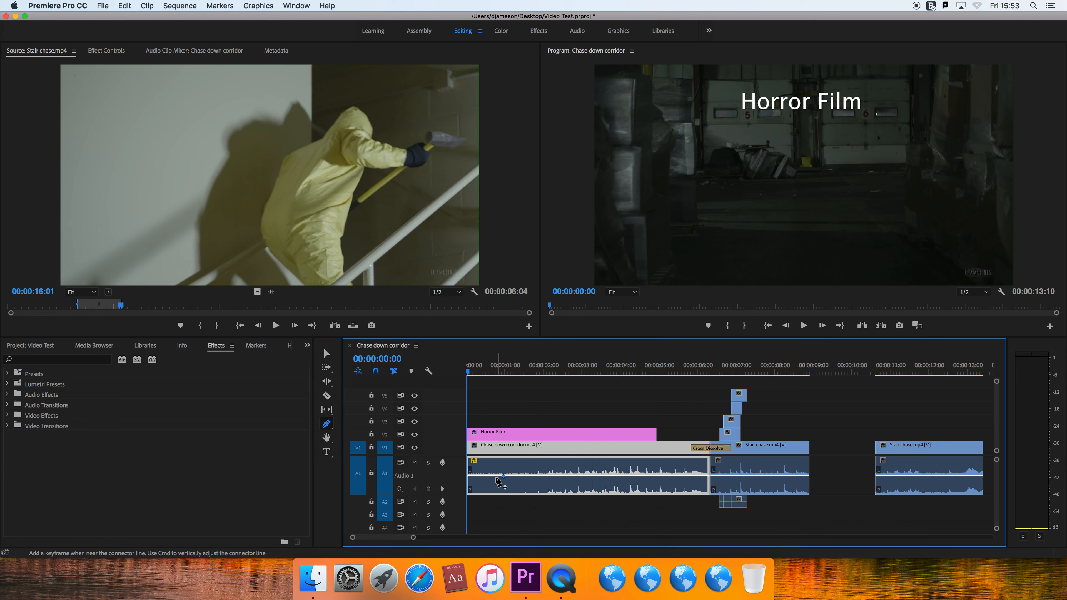
click(478, 476)
drag(478, 477, 468, 491)
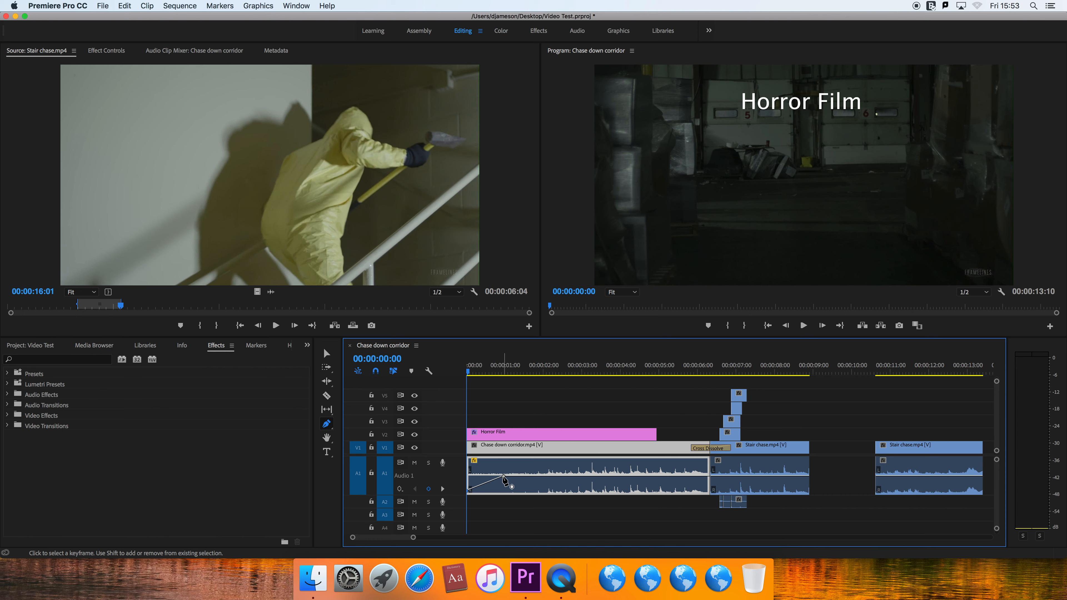
mouse_move(504, 476)
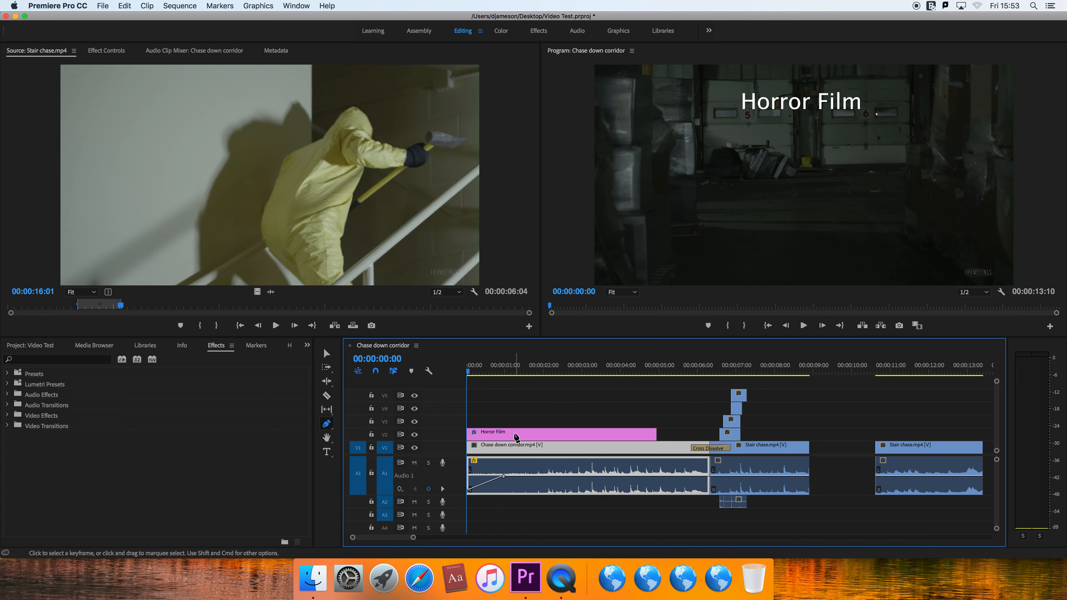
key(space)
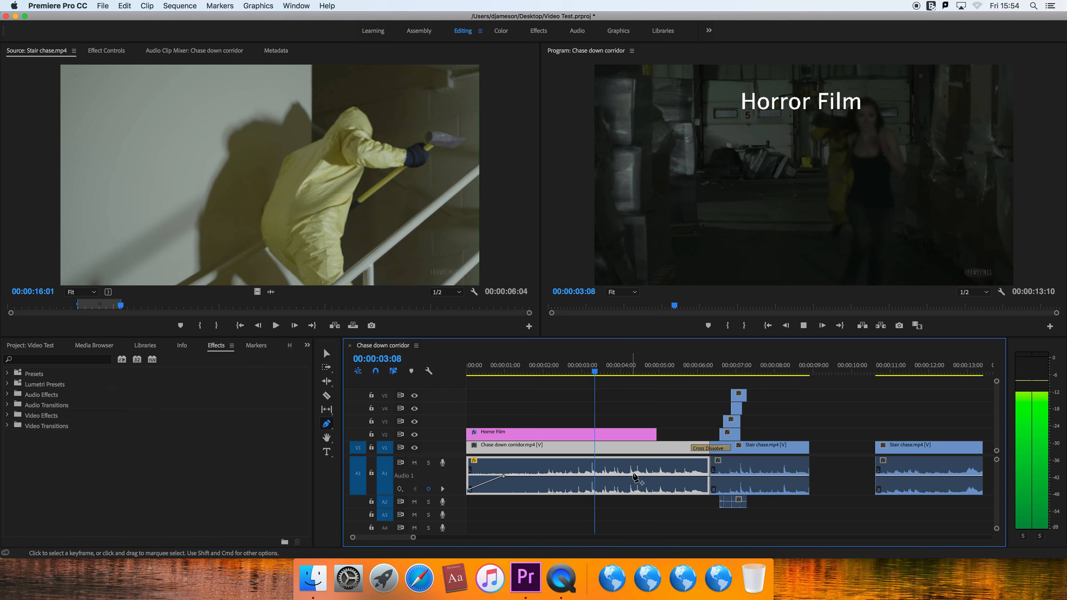
- Fade out the corridor clip's audio with volume keyframes from about 5.4 seconds down to -∞ dB at its end
click(674, 477)
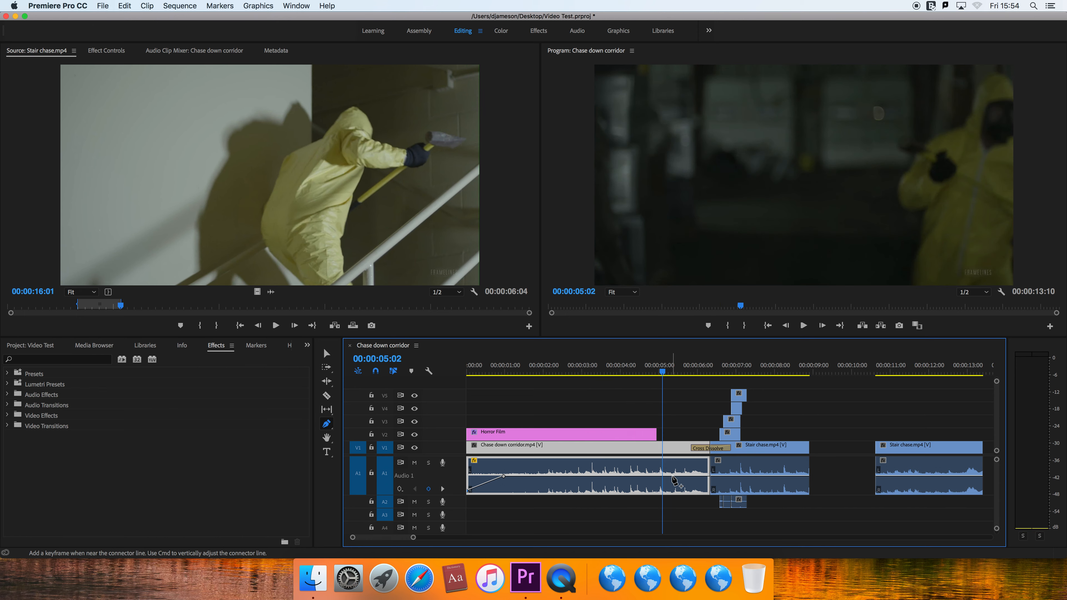
click(694, 477)
drag(694, 478, 709, 489)
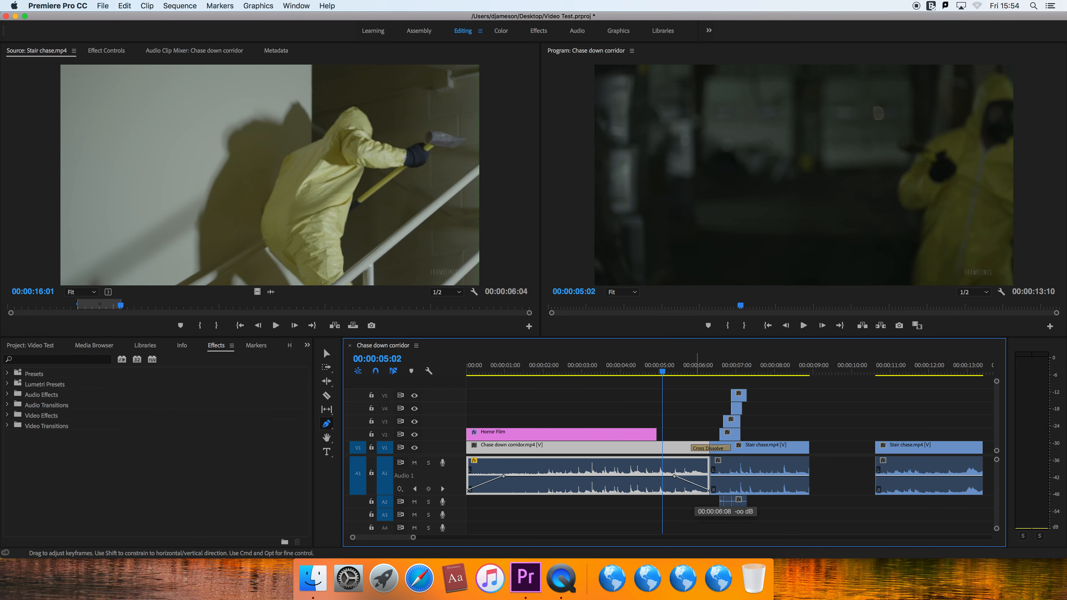
- Play the corridor clip's audio fade-out into the stair clip twice, starting the replay just before 5 seconds
key(space)
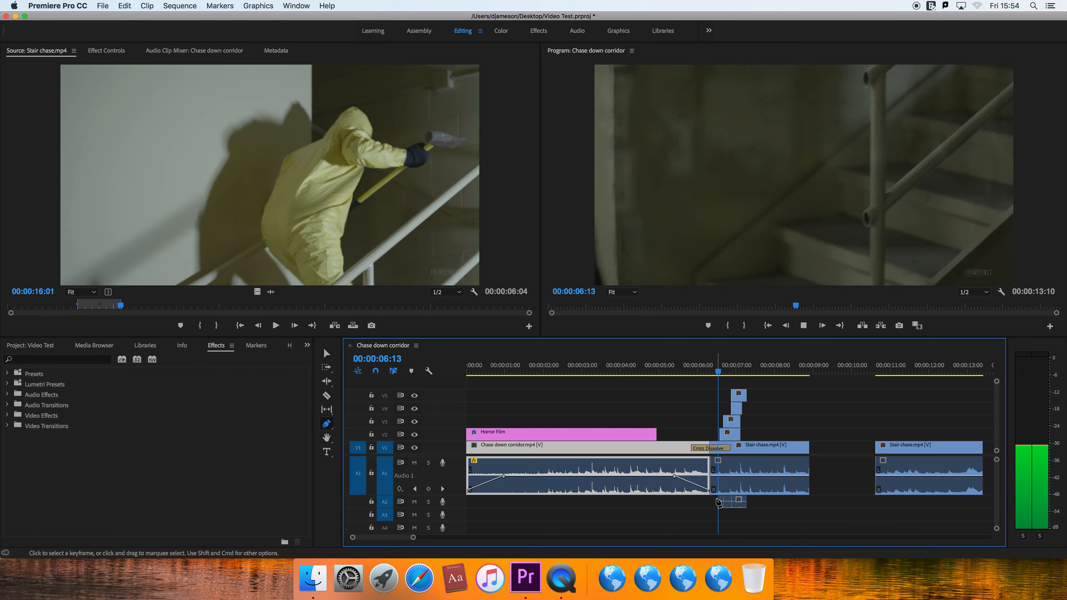
key(space)
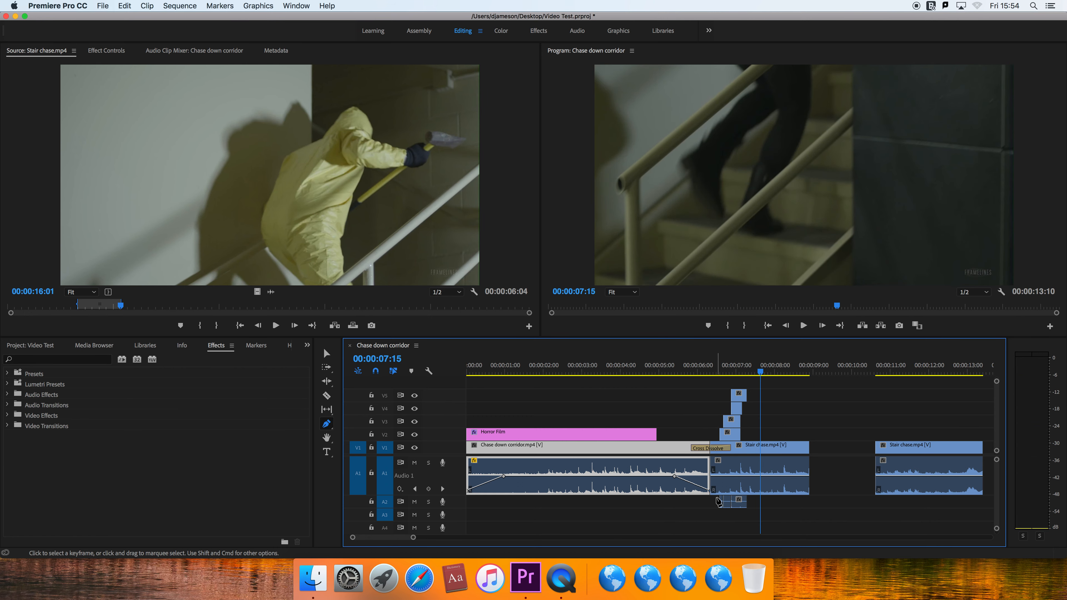
click(651, 372)
key(space)
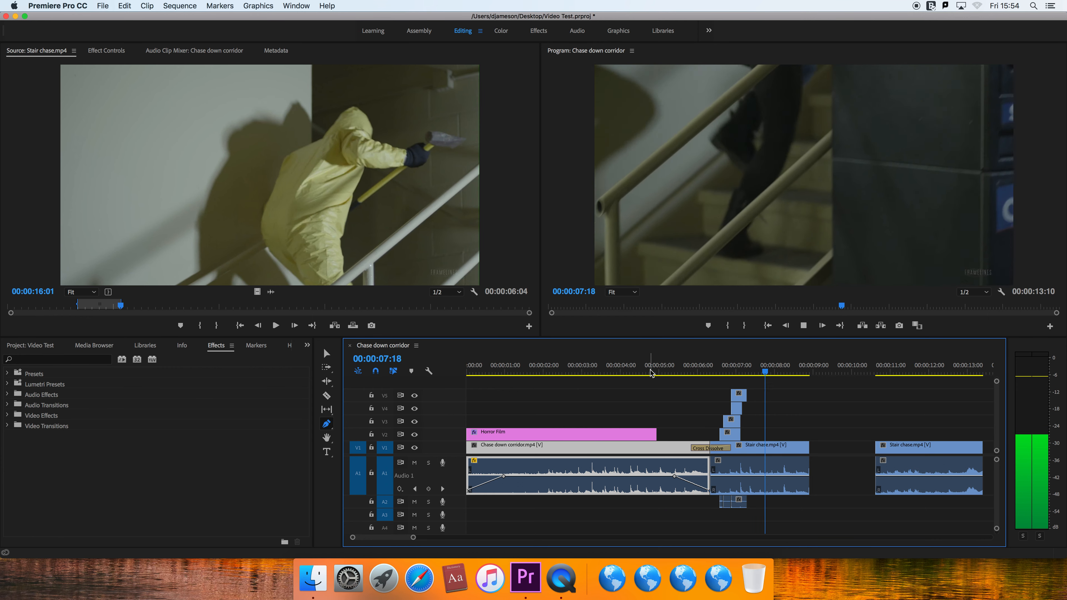
key(space)
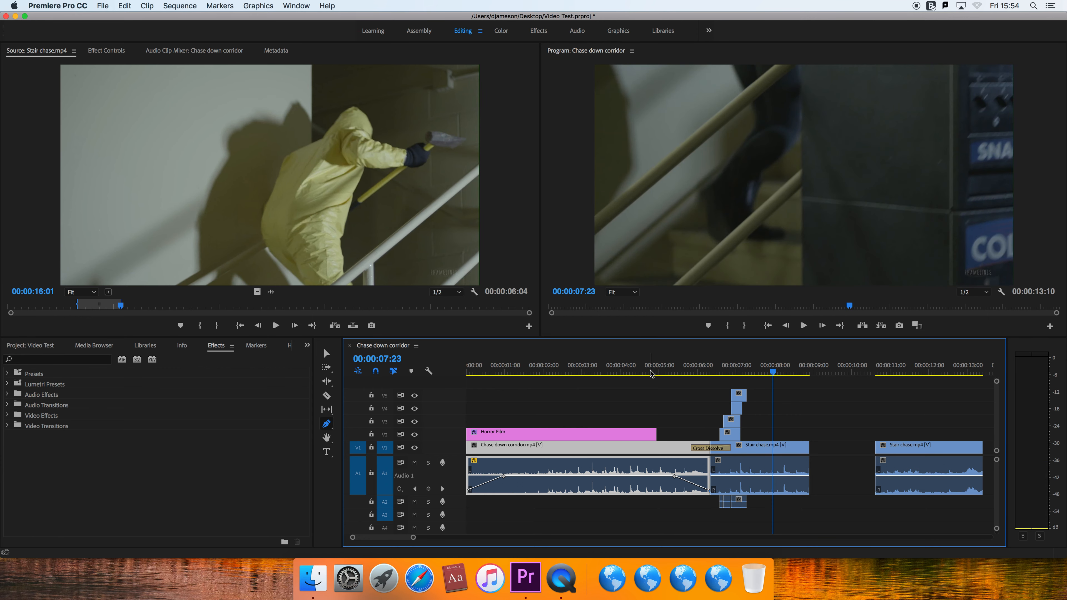
- Move the playhead to 00:00:04:11 and use the Selection tool to inspect the corridor clip's fade-in volume keyframes
click(638, 372)
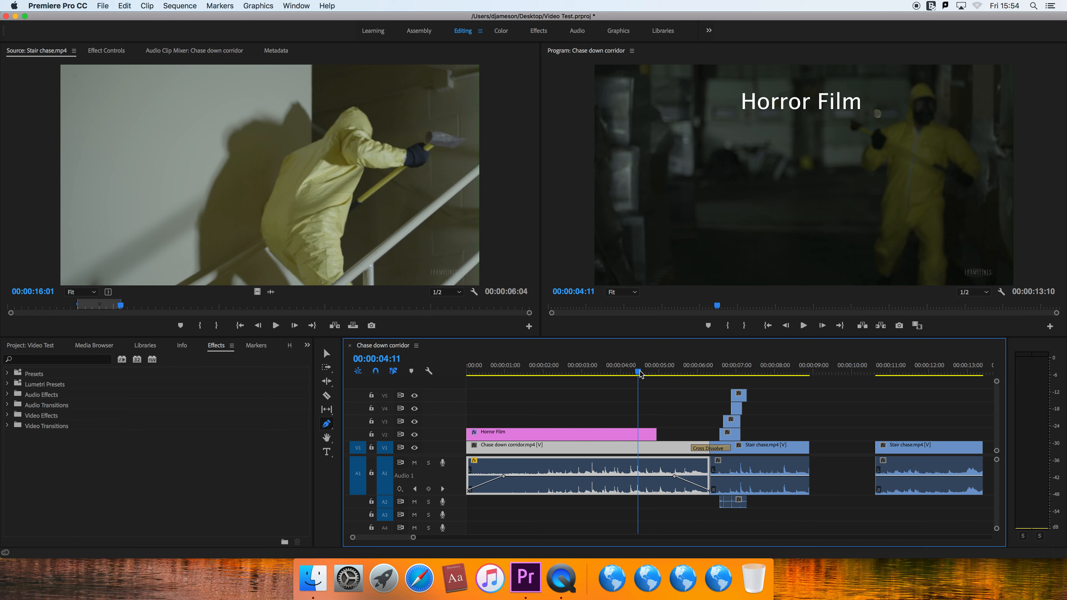
key(v)
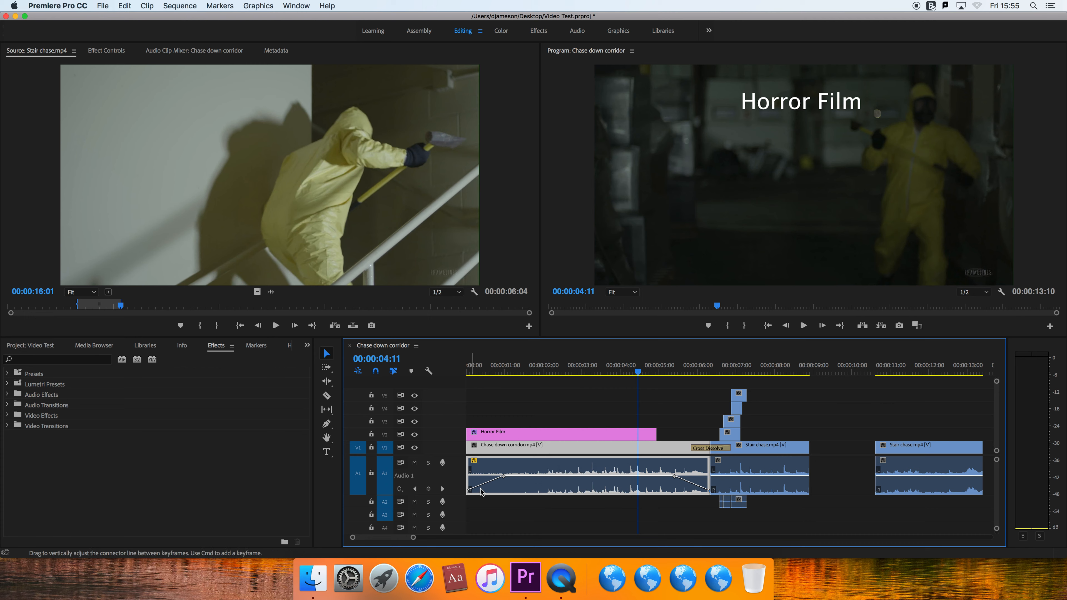
click(506, 479)
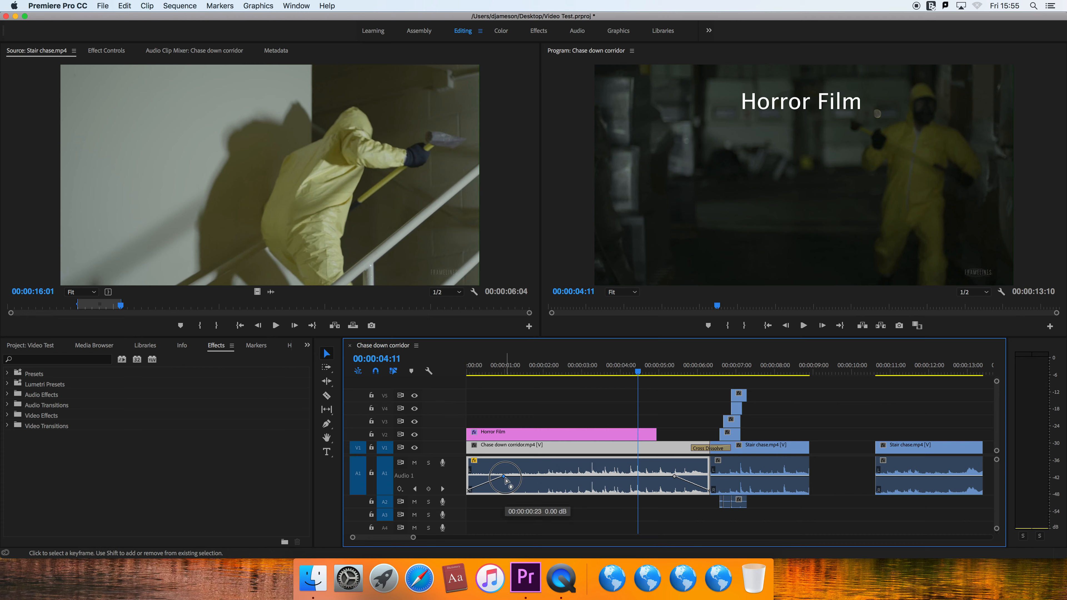
click(469, 488)
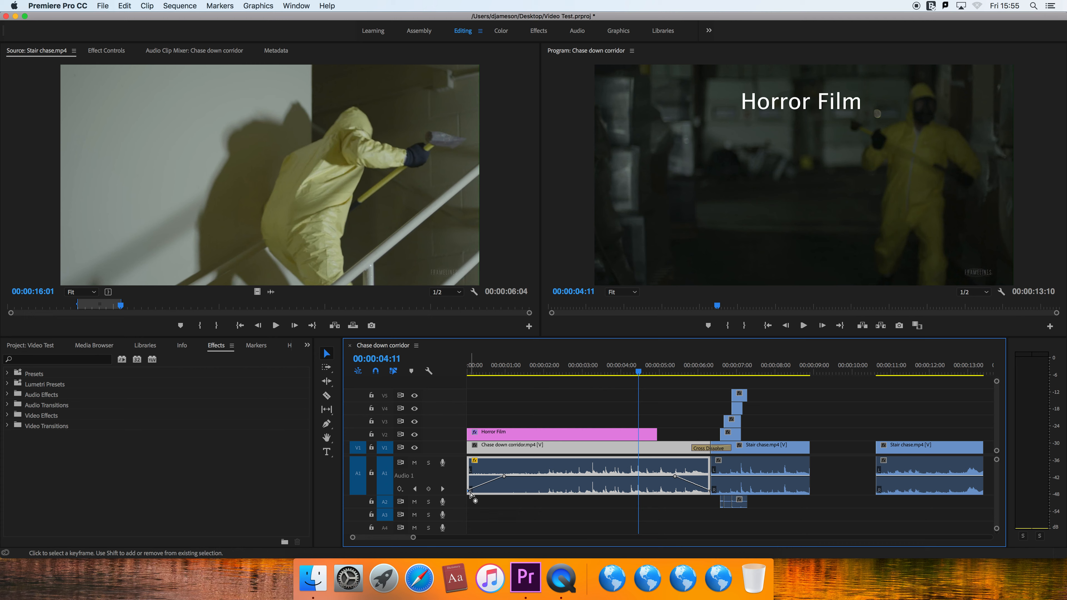
mouse_move(470, 494)
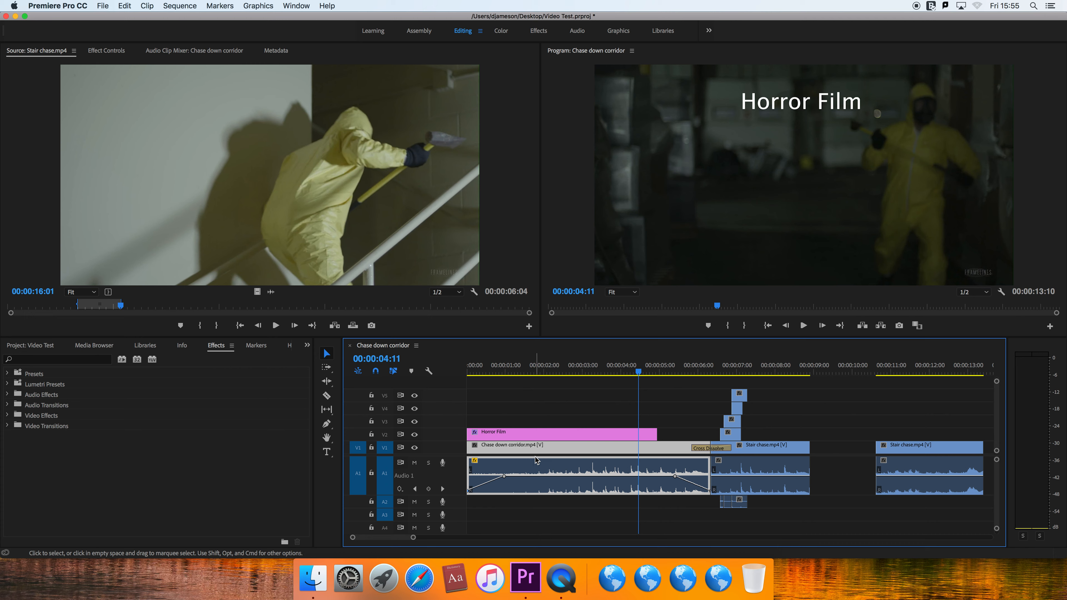
- Review the Horror Film title's text settings in its effect controls, return to the source view and deselect the title
click(527, 437)
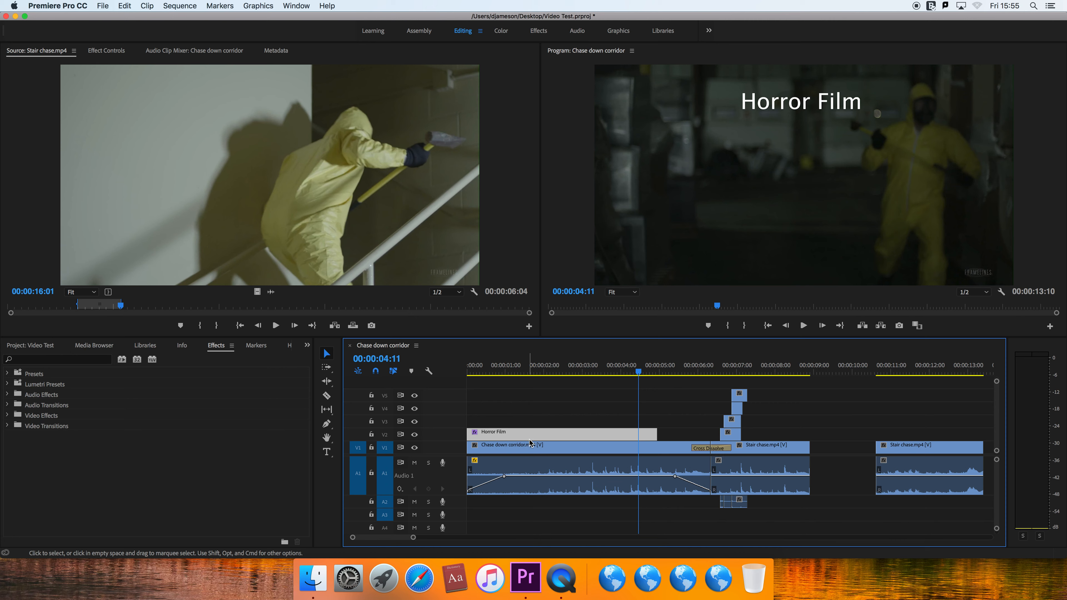
click(109, 52)
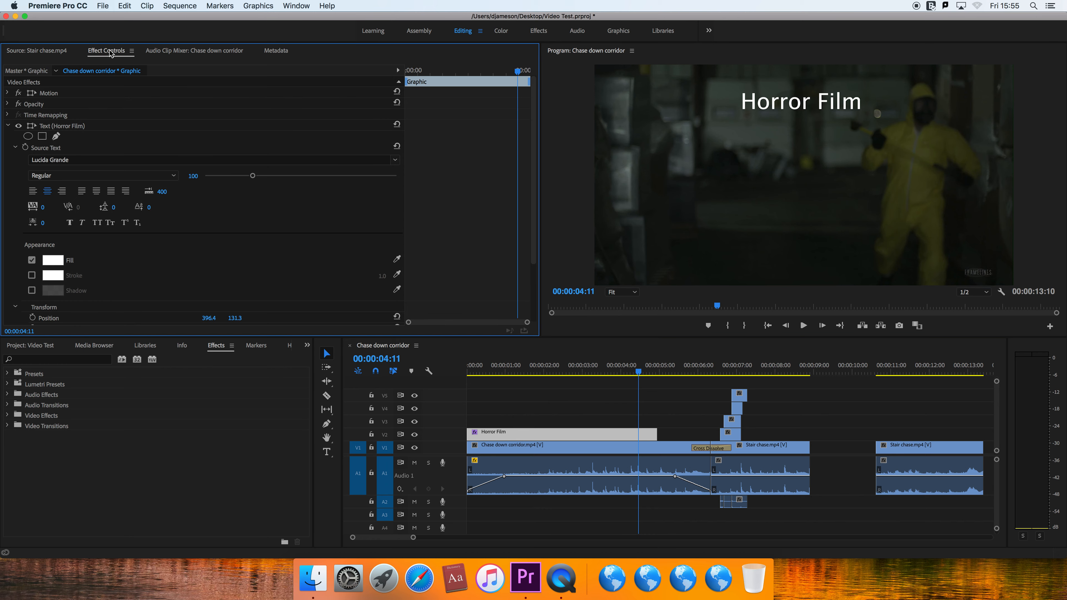
click(57, 54)
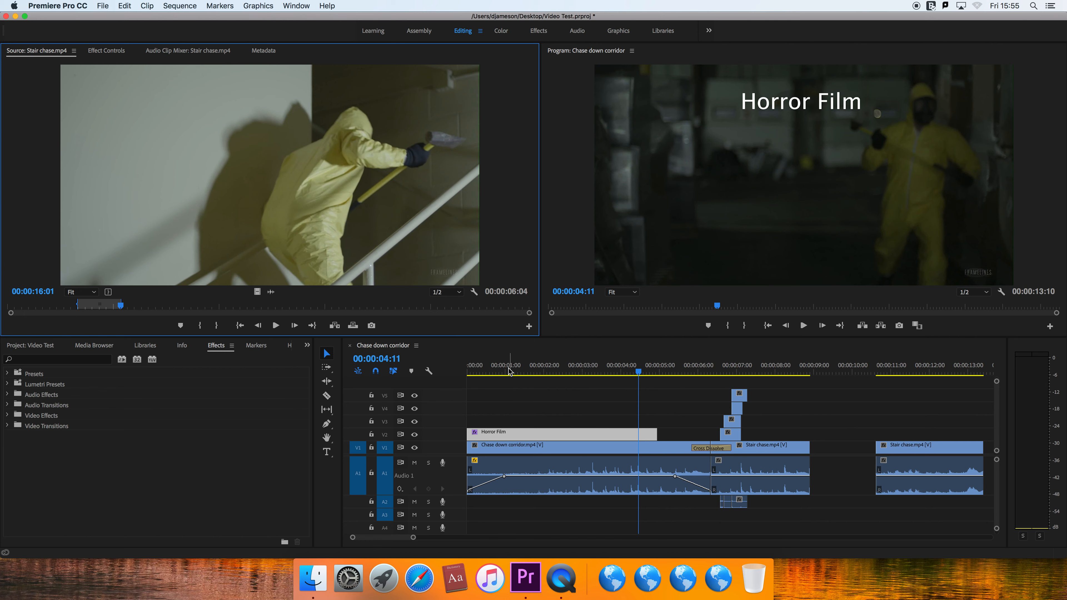
click(523, 387)
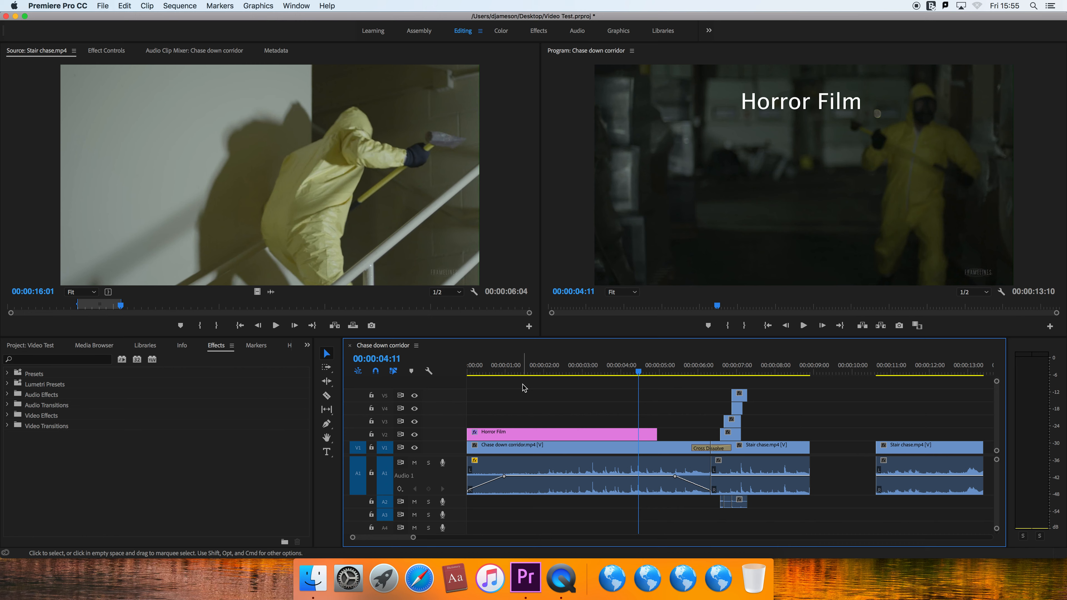
- Open the media export settings for the sequence and set the format to H.264 with the High Quality 1080p HD preset
click(108, 8)
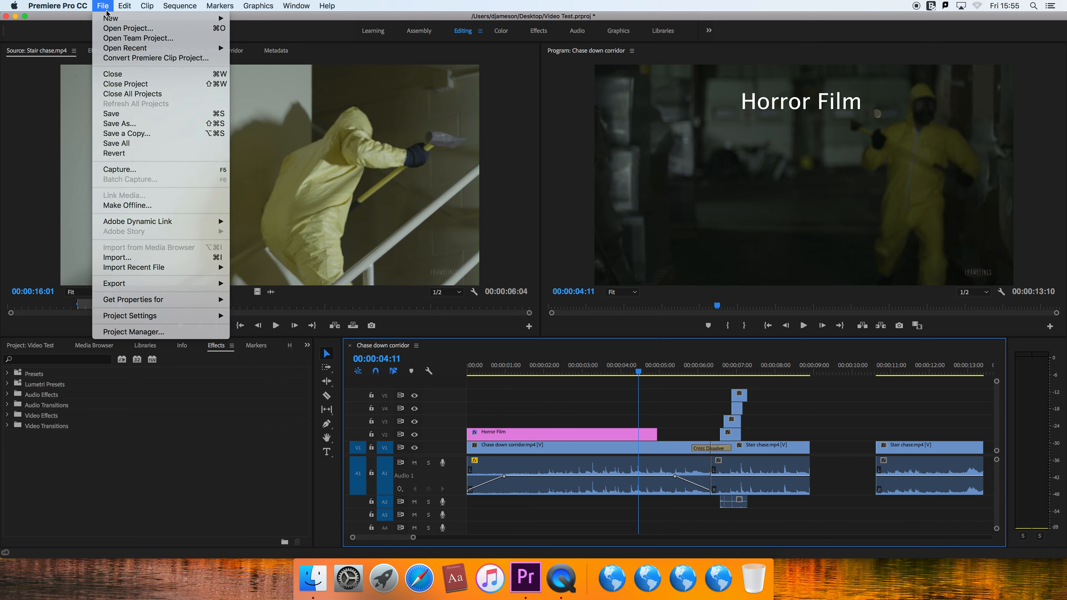
mouse_move(149, 284)
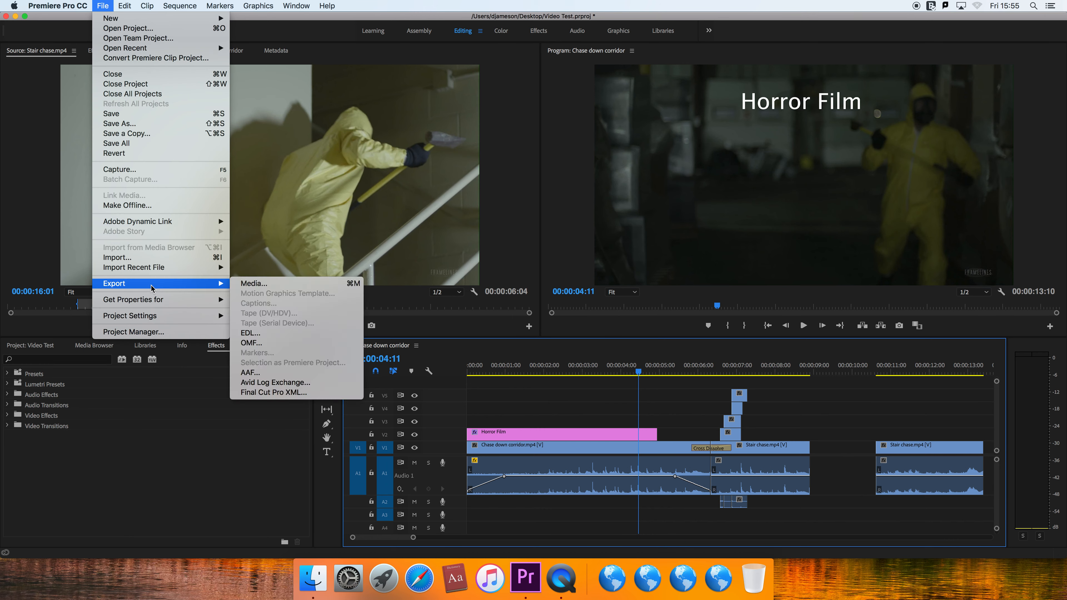
click(256, 284)
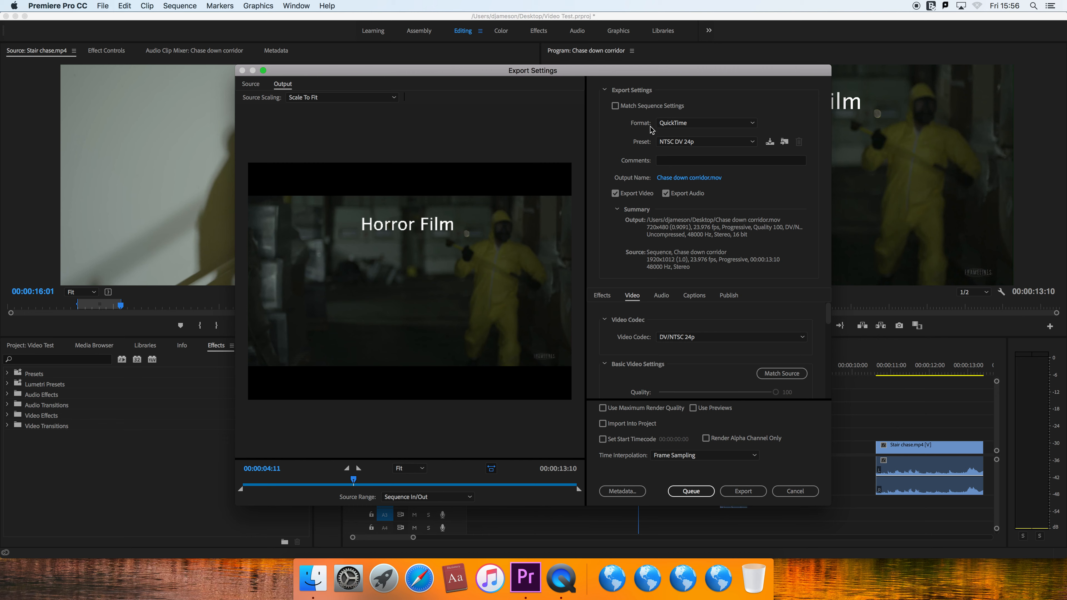
click(699, 126)
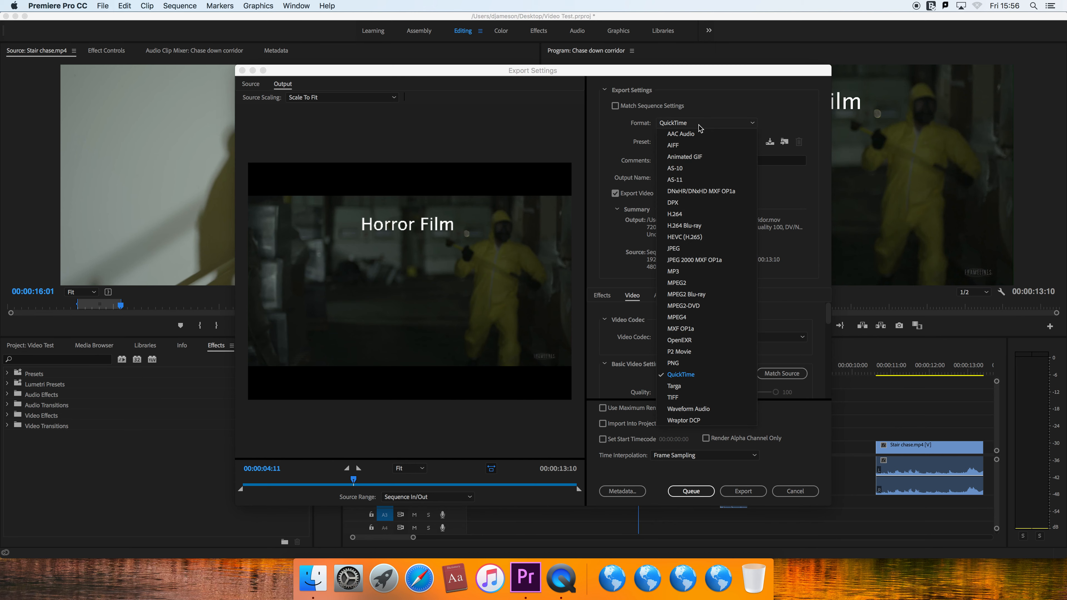
click(688, 215)
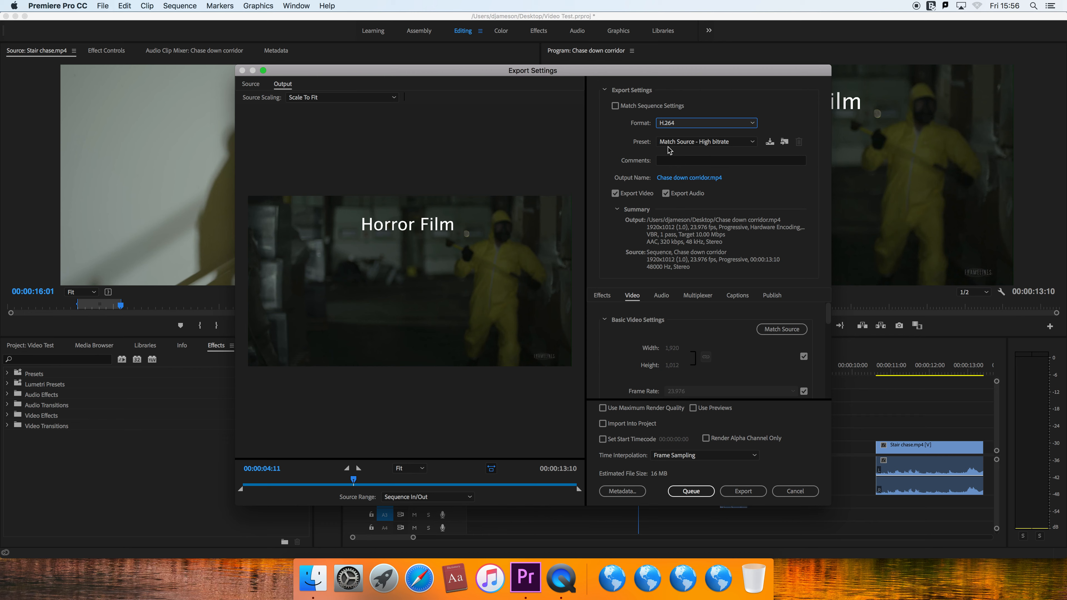
click(709, 145)
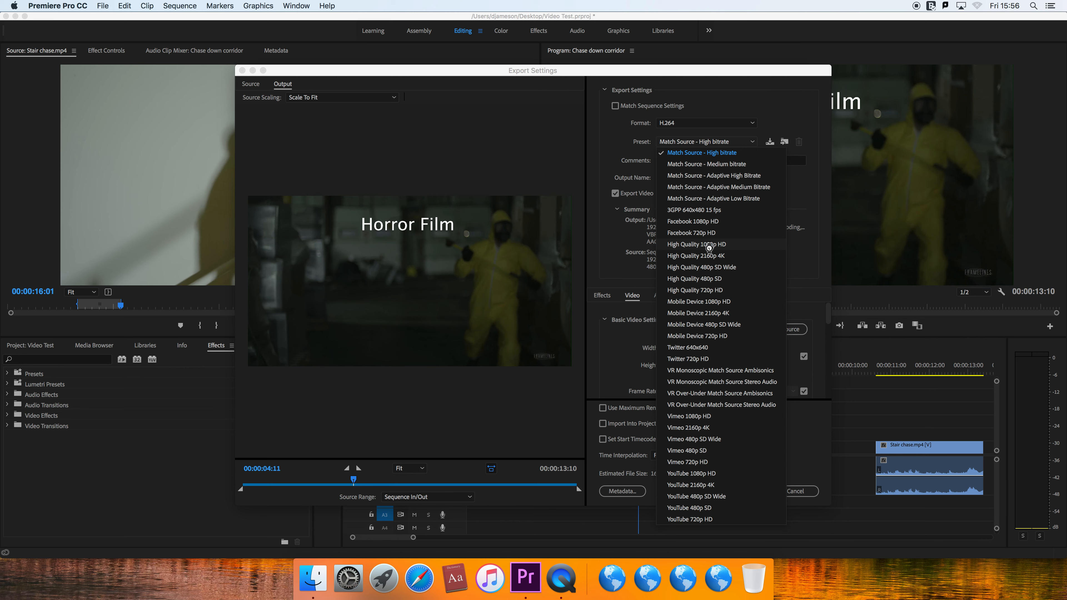
click(709, 248)
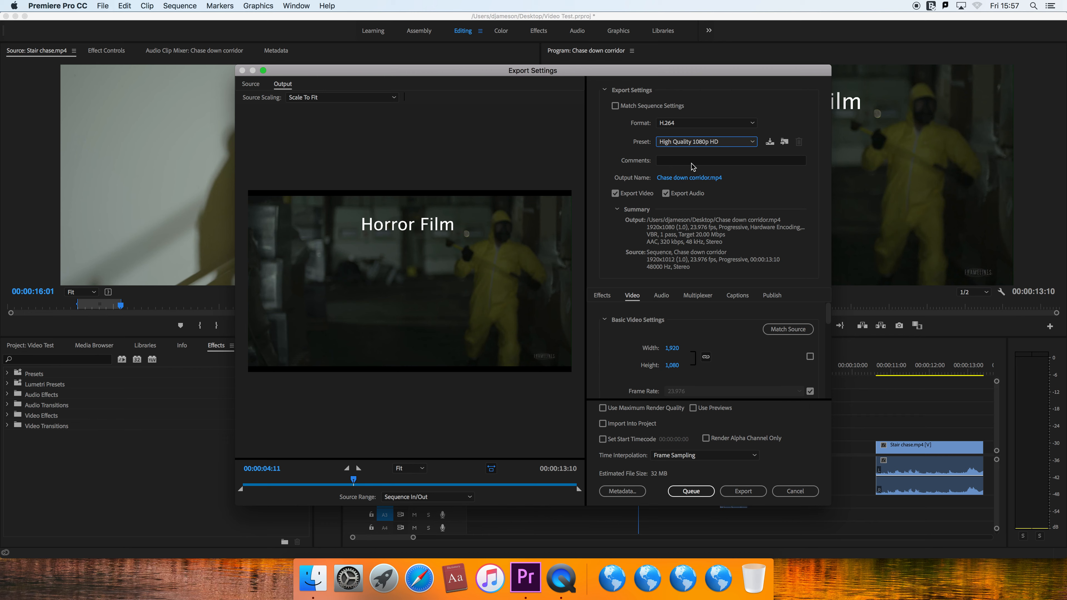
- Name the output file Horror on the Desktop and export the video
click(670, 180)
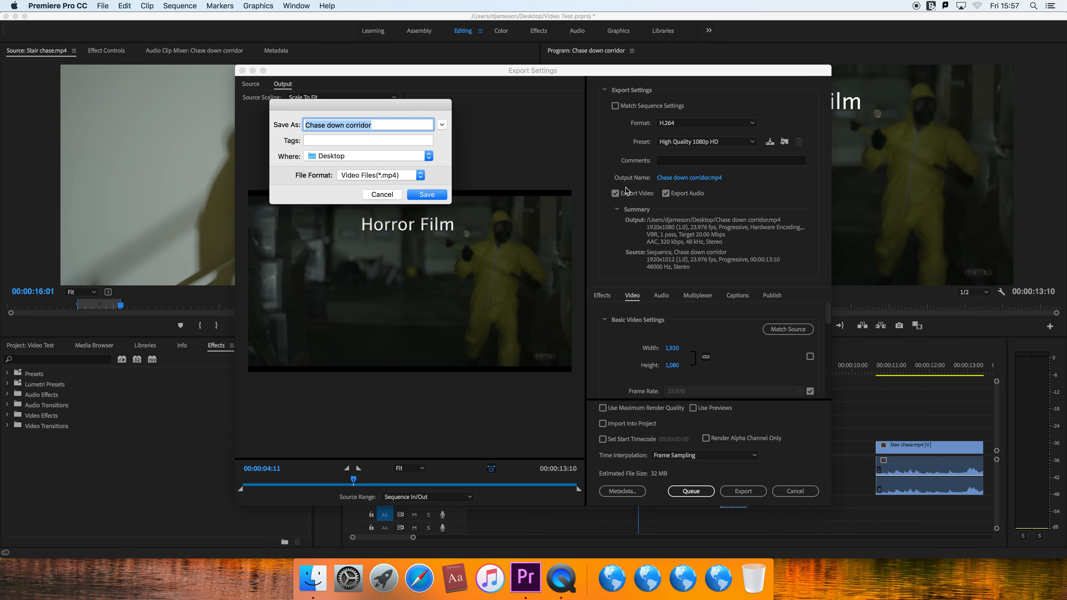
text(Horror)
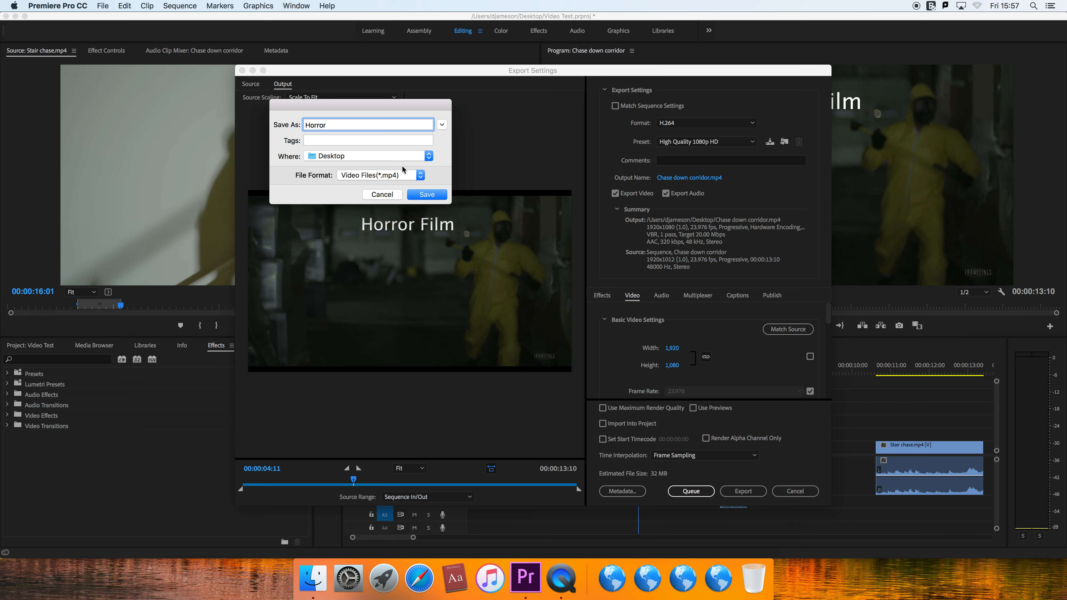
click(432, 196)
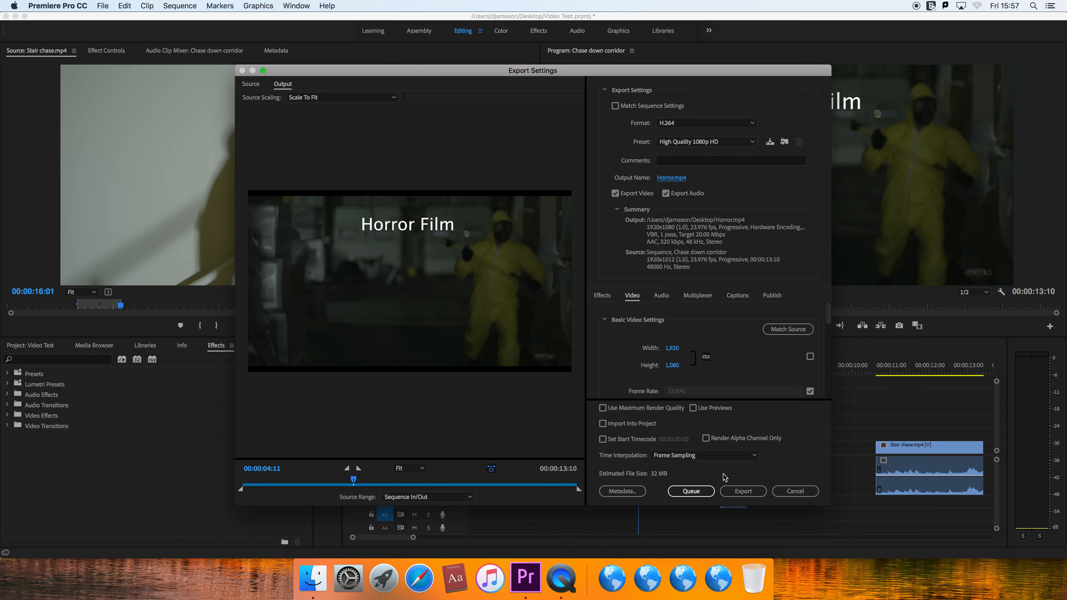
click(744, 493)
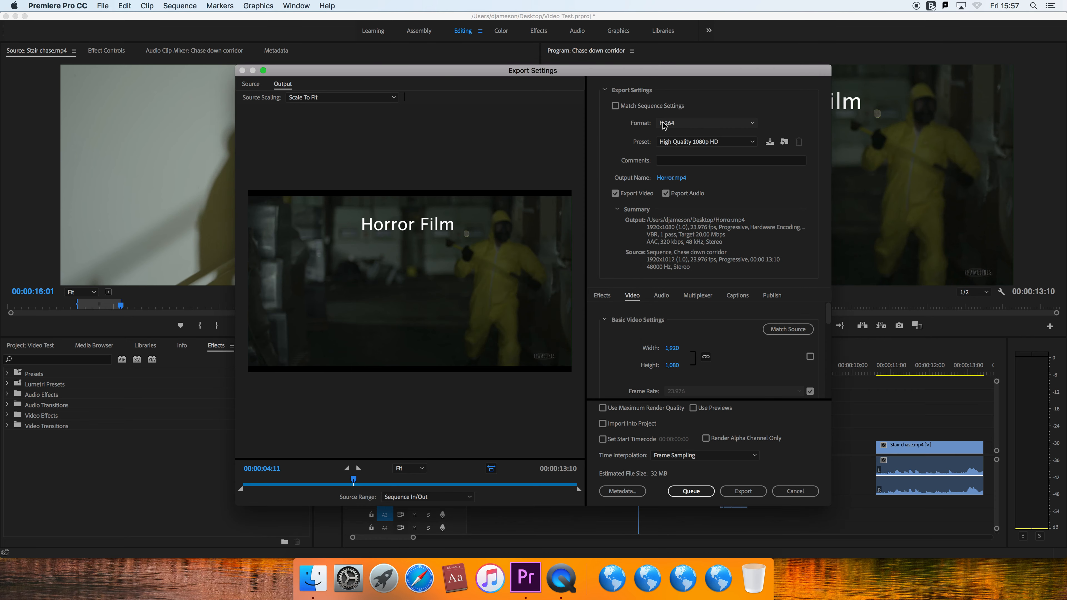
- Shift the editing window aside to expose the desktop, move the Horror Chase scene folder to the Trash, and play the sequence around 00:00:04:16
drag(398, 16, 16, 101)
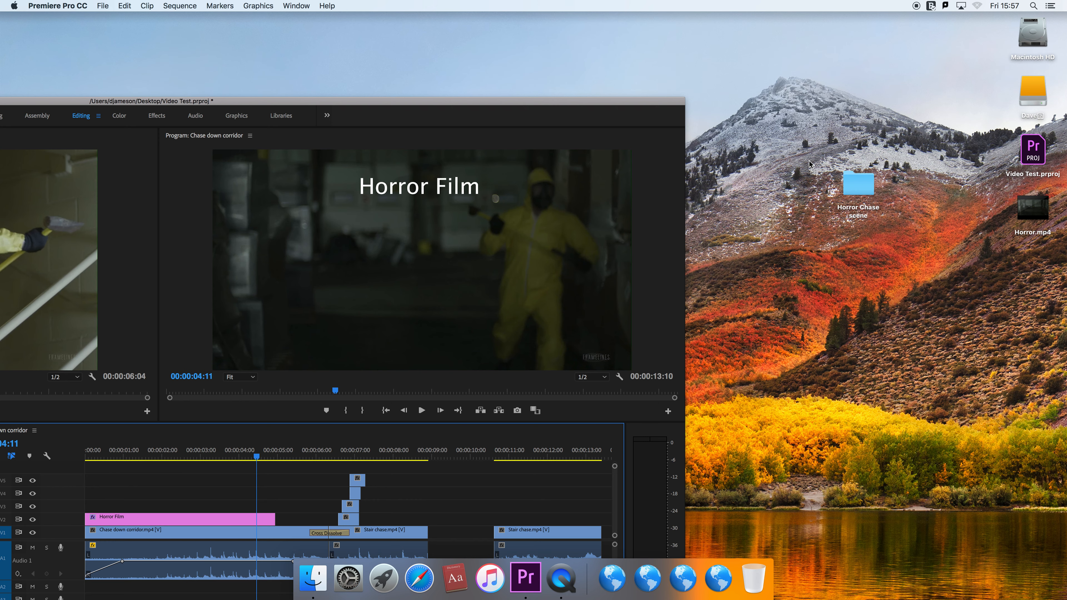
drag(657, 102, 697, 85)
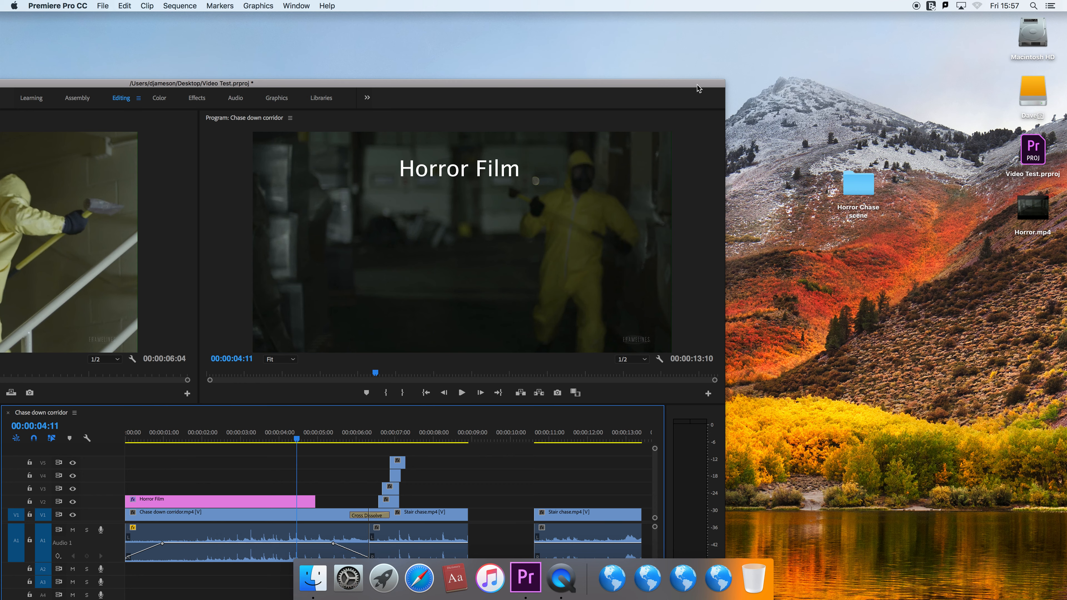
drag(671, 86, 739, 19)
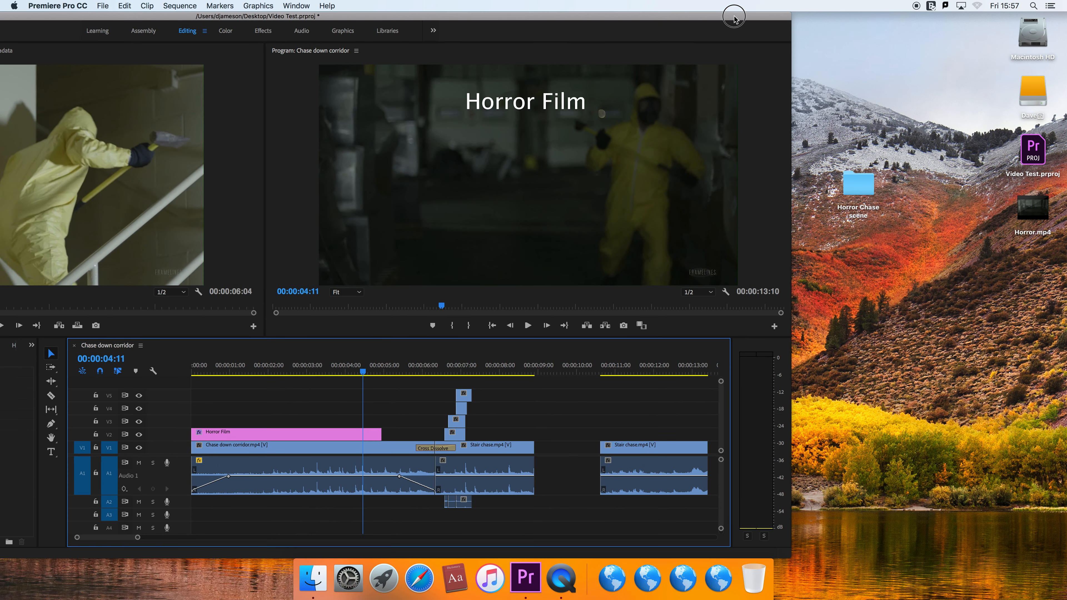
drag(858, 185, 761, 592)
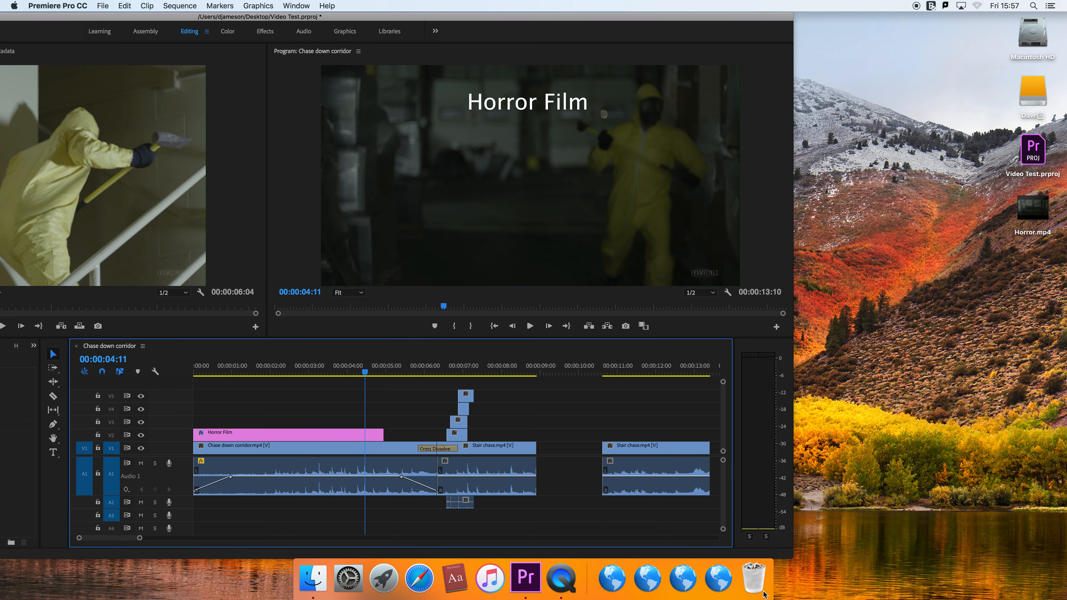
drag(673, 18, 839, 19)
click(539, 373)
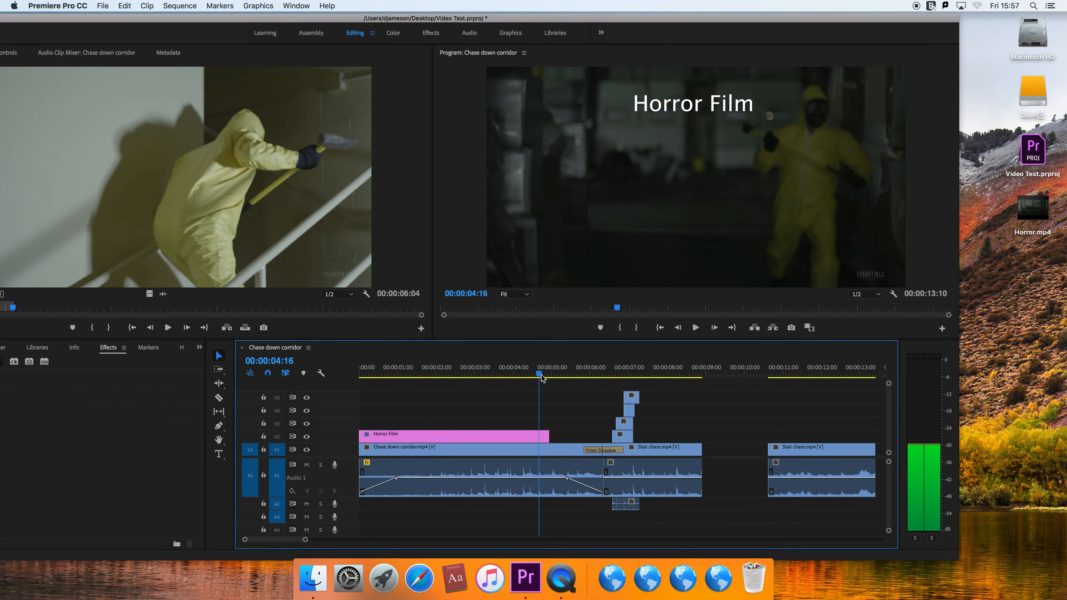
- Eject the external drive from the desktop and try playing the sequence from around 4 seconds
right_click(1031, 92)
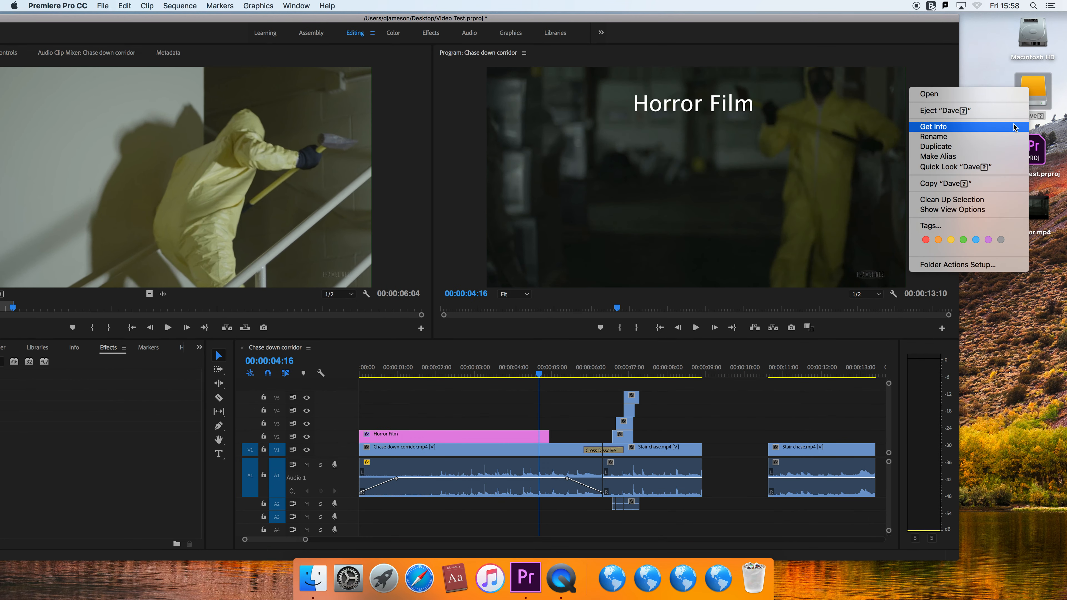
click(1008, 111)
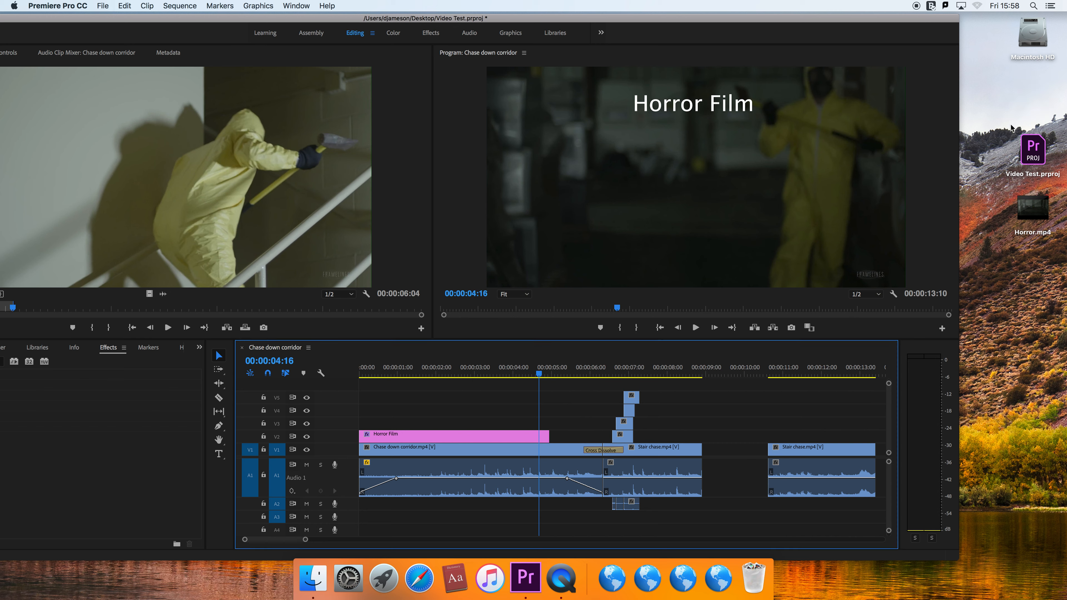
click(509, 376)
drag(508, 378, 507, 378)
key(space)
key(space)
- Permanently empty the Trash containing the source footage folder and return to the sequence timeline
right_click(744, 586)
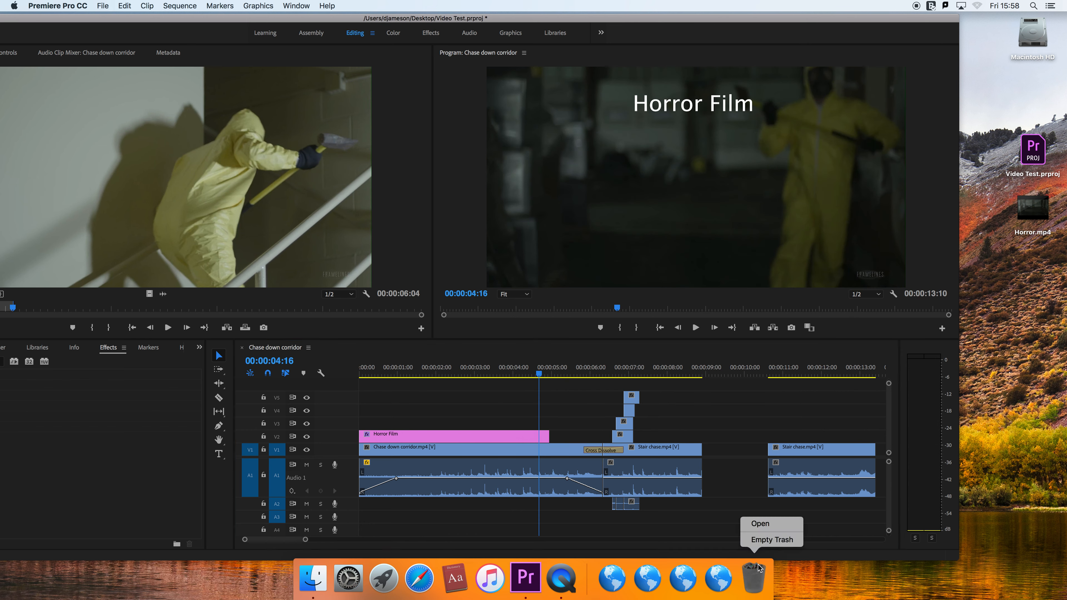
click(763, 544)
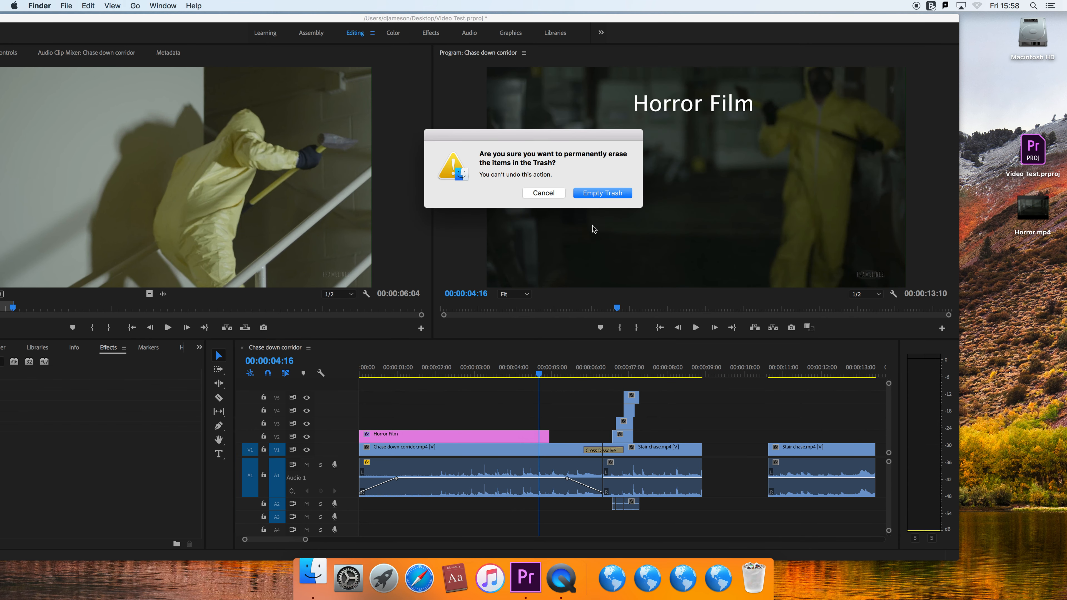
click(612, 193)
click(542, 380)
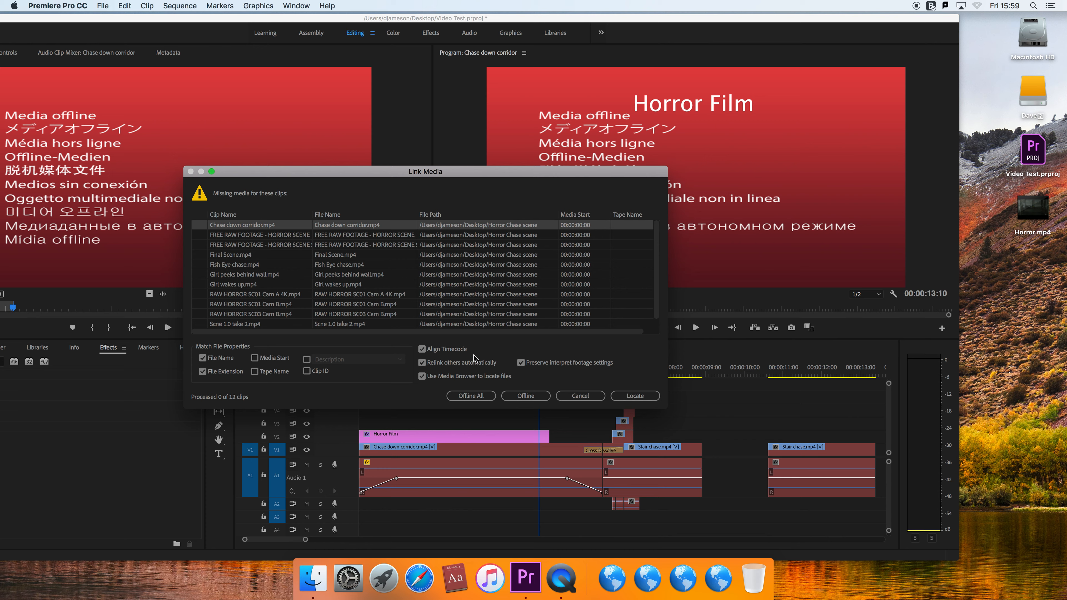
- Relink the missing clips by locating Chase down corridor.mp4 in the external drive's Horror Chase scene folder, and save the project
click(634, 397)
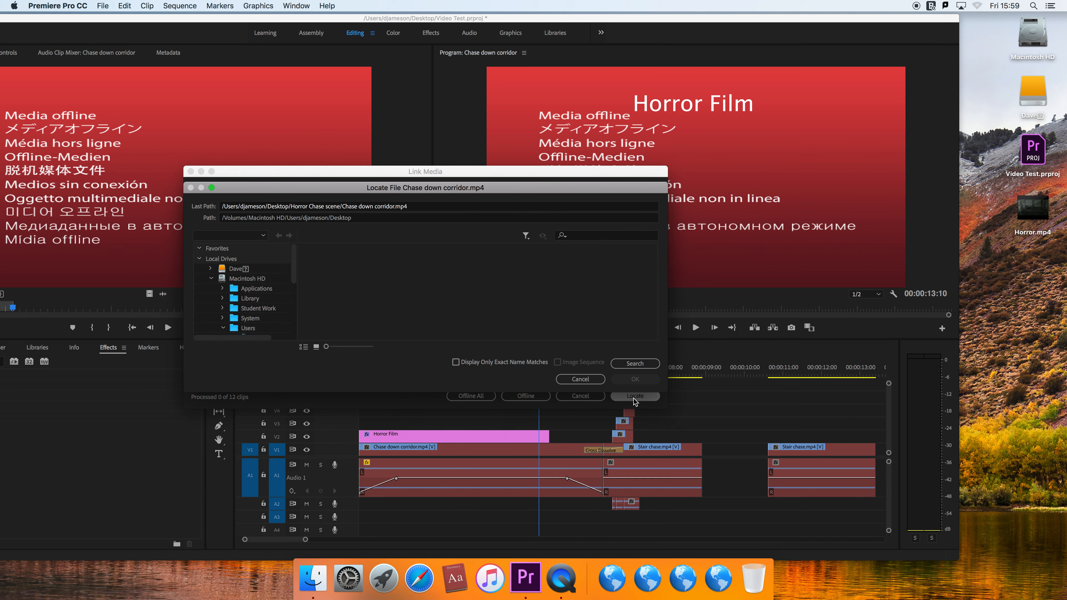
click(234, 262)
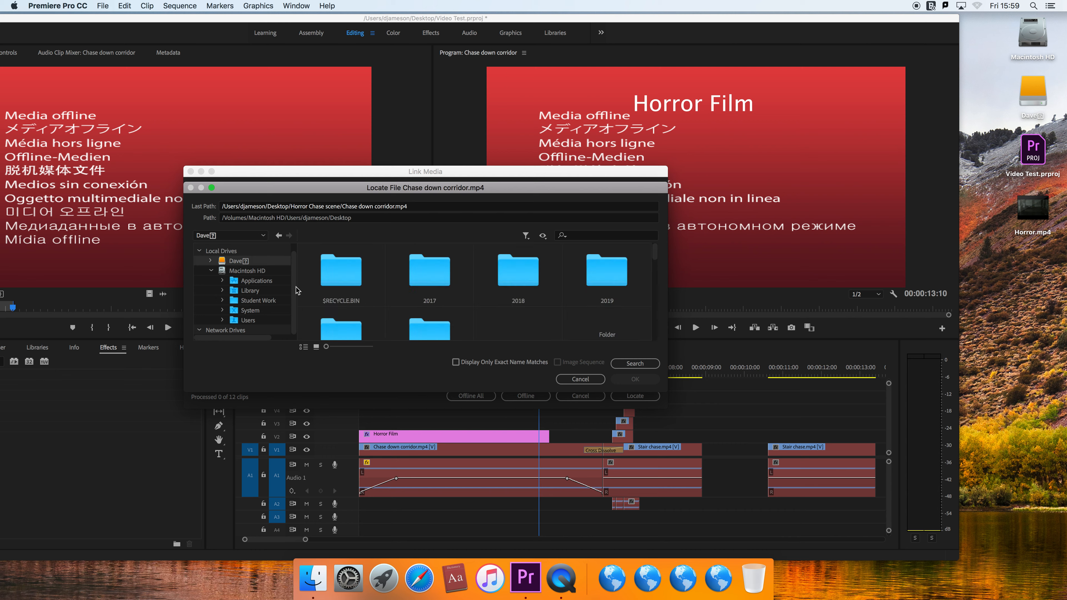
drag(655, 254, 662, 301)
click(367, 293)
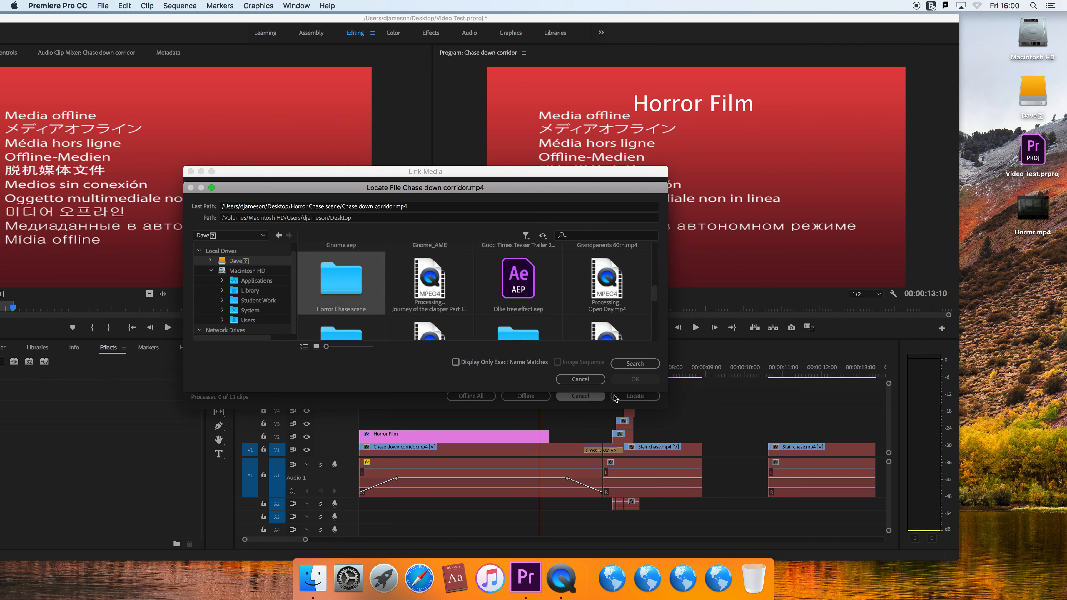
double_click(357, 303)
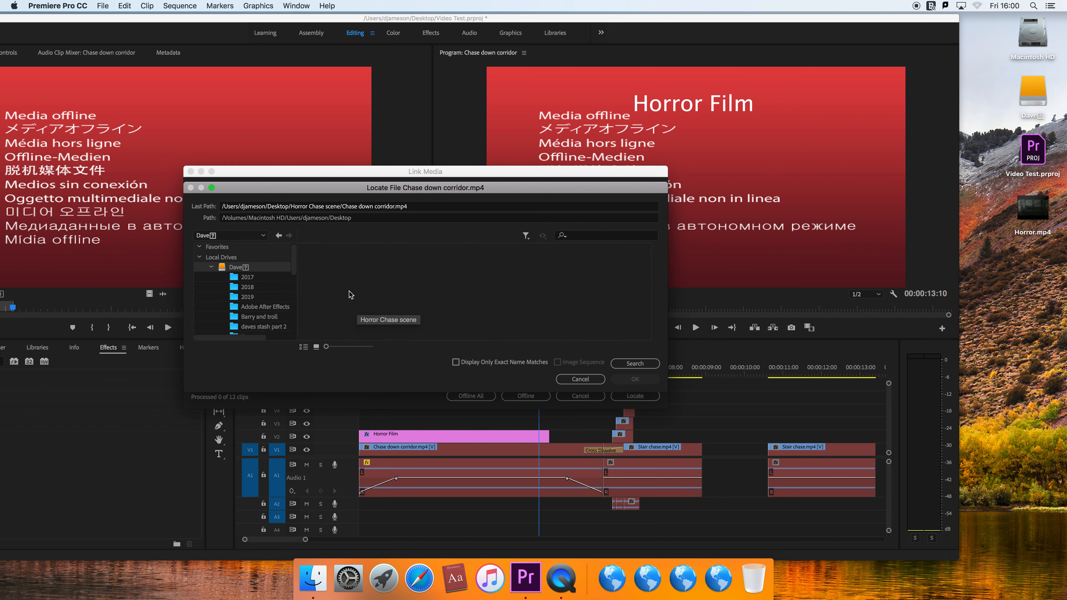
click(311, 294)
click(635, 380)
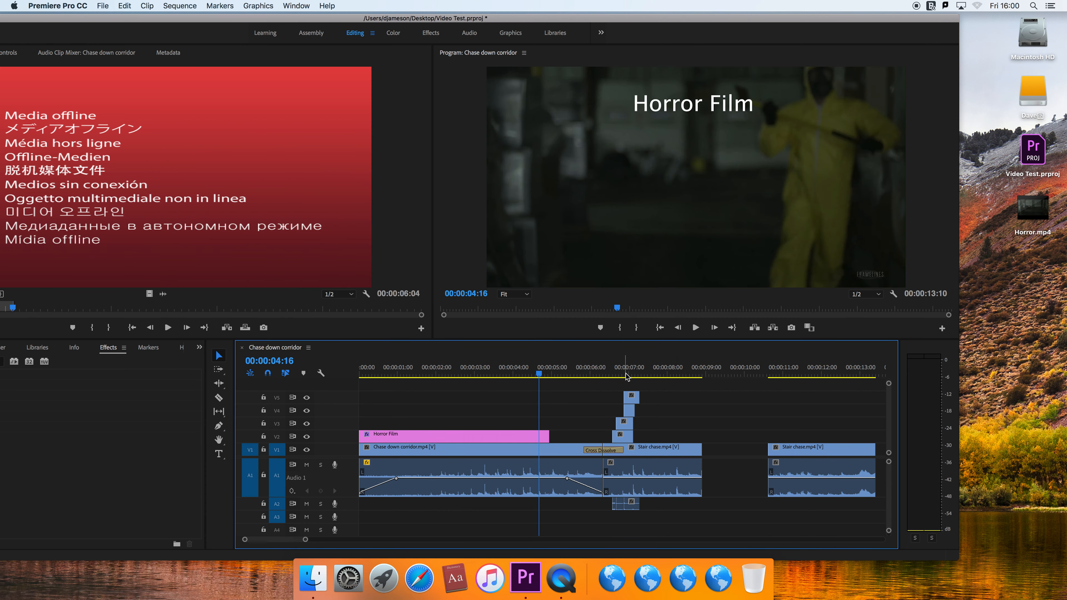
key(super+s)
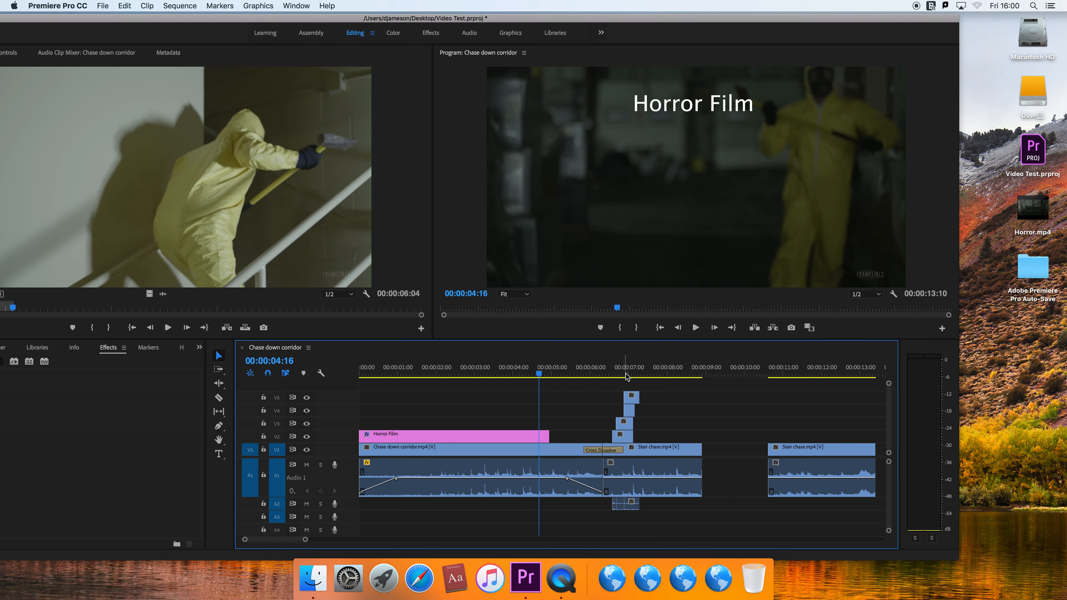